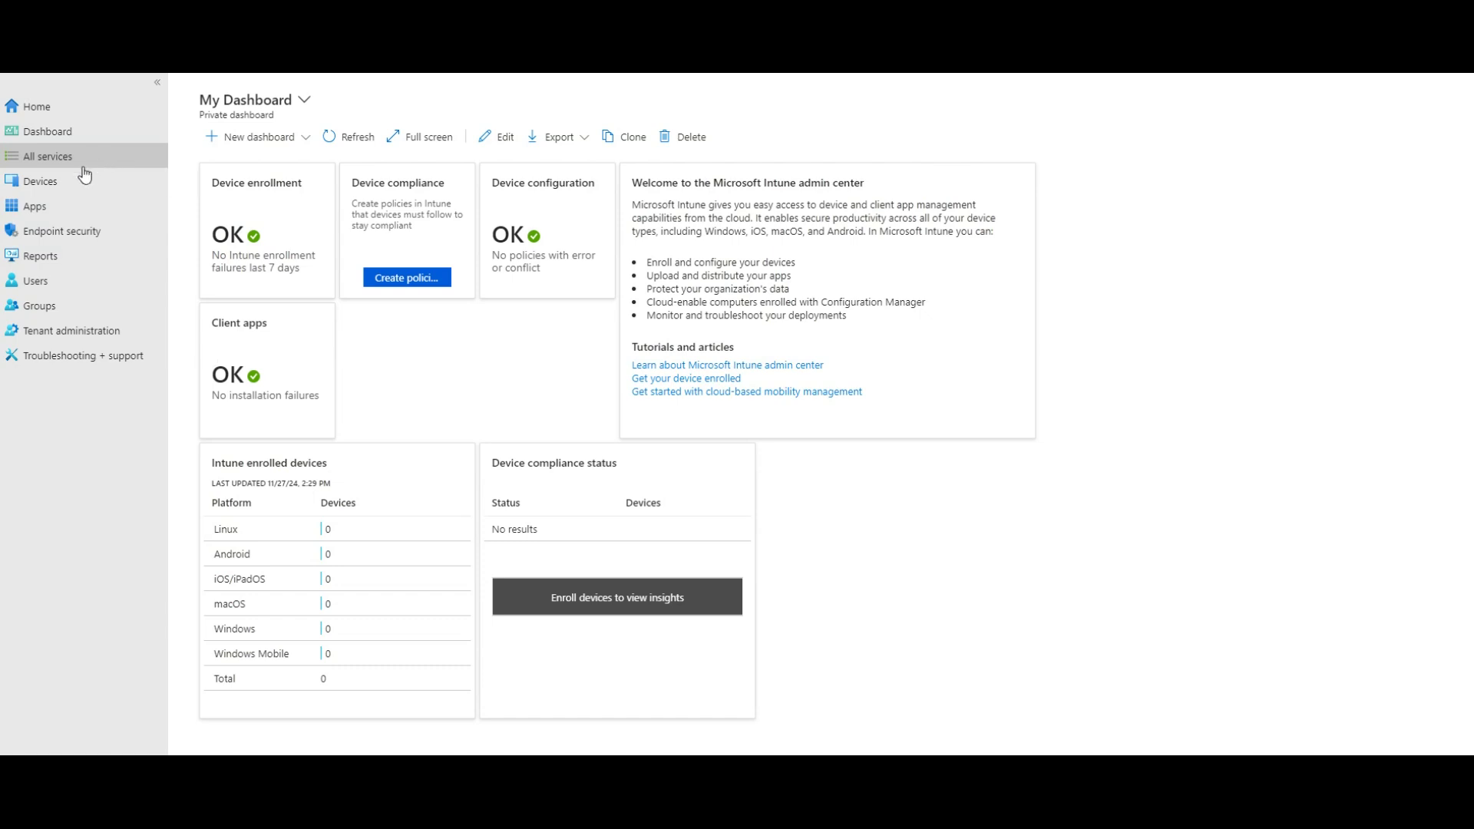
Go to Devices > Windows > Enrollment and scroll down to the Intune Connector for Active Directory option
left_click(43, 186)
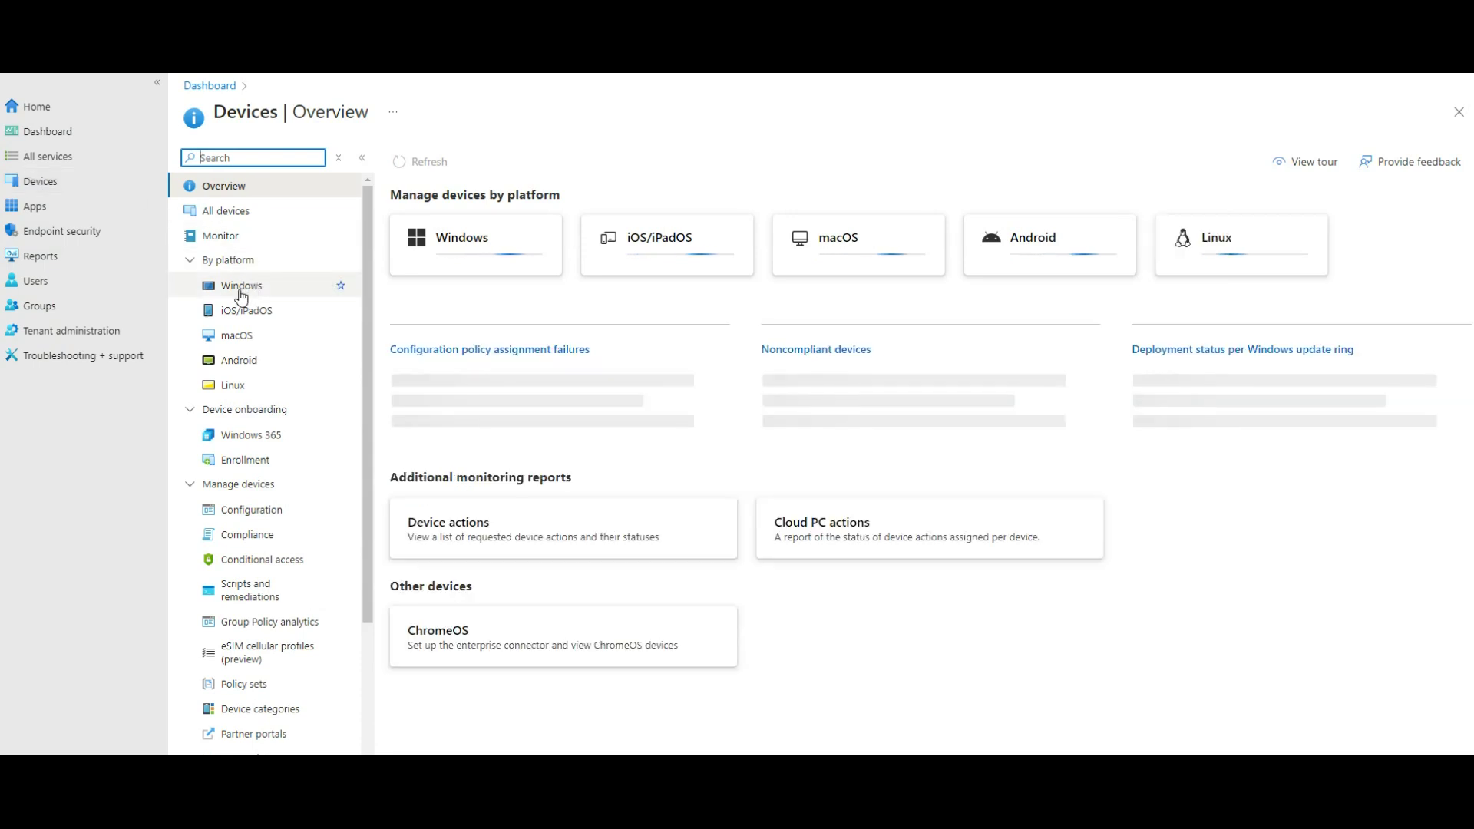
left_click(245, 288)
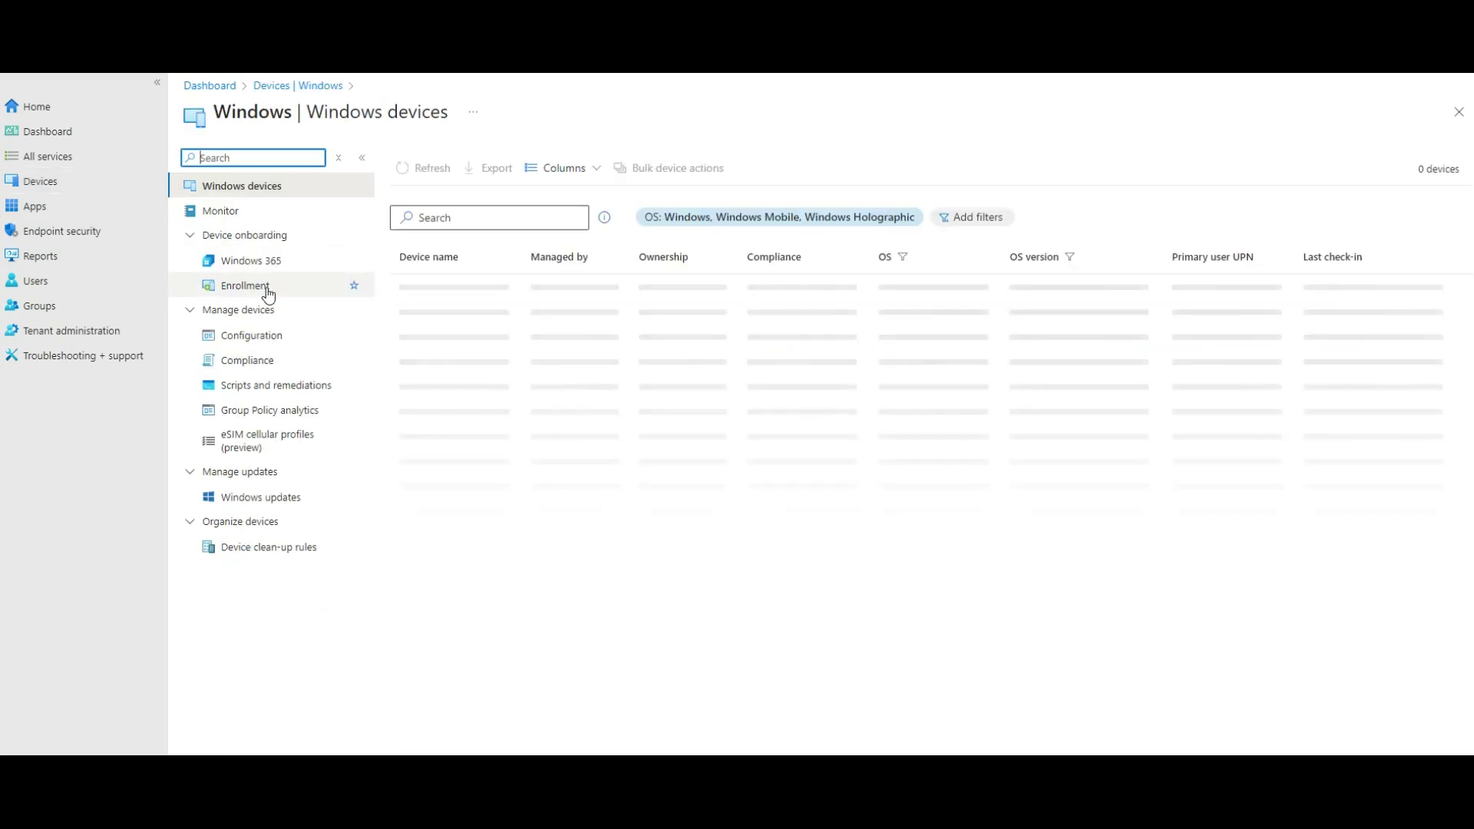
left_click(270, 294)
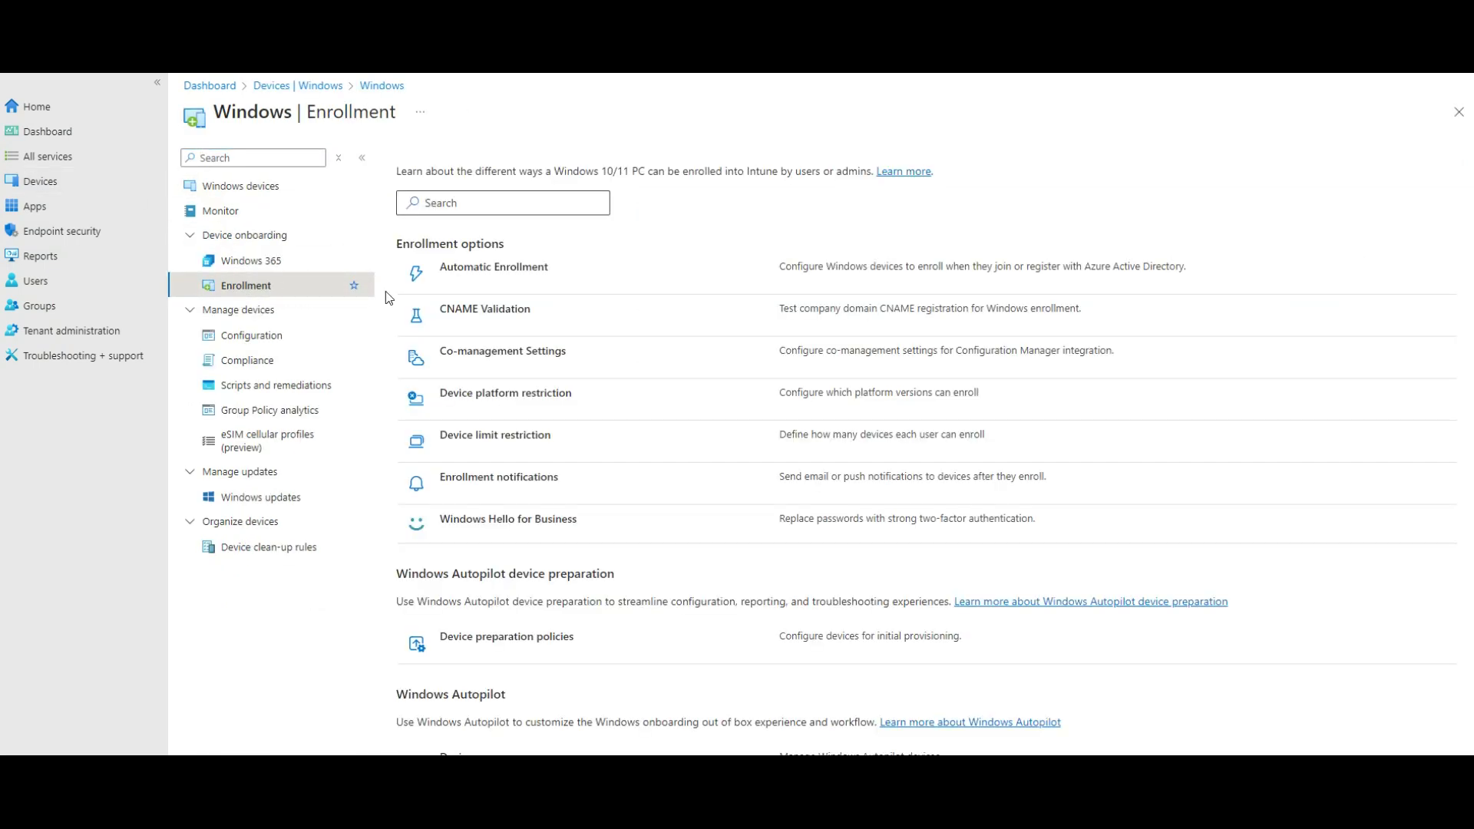
scroll(1253, 430, "down", 2)
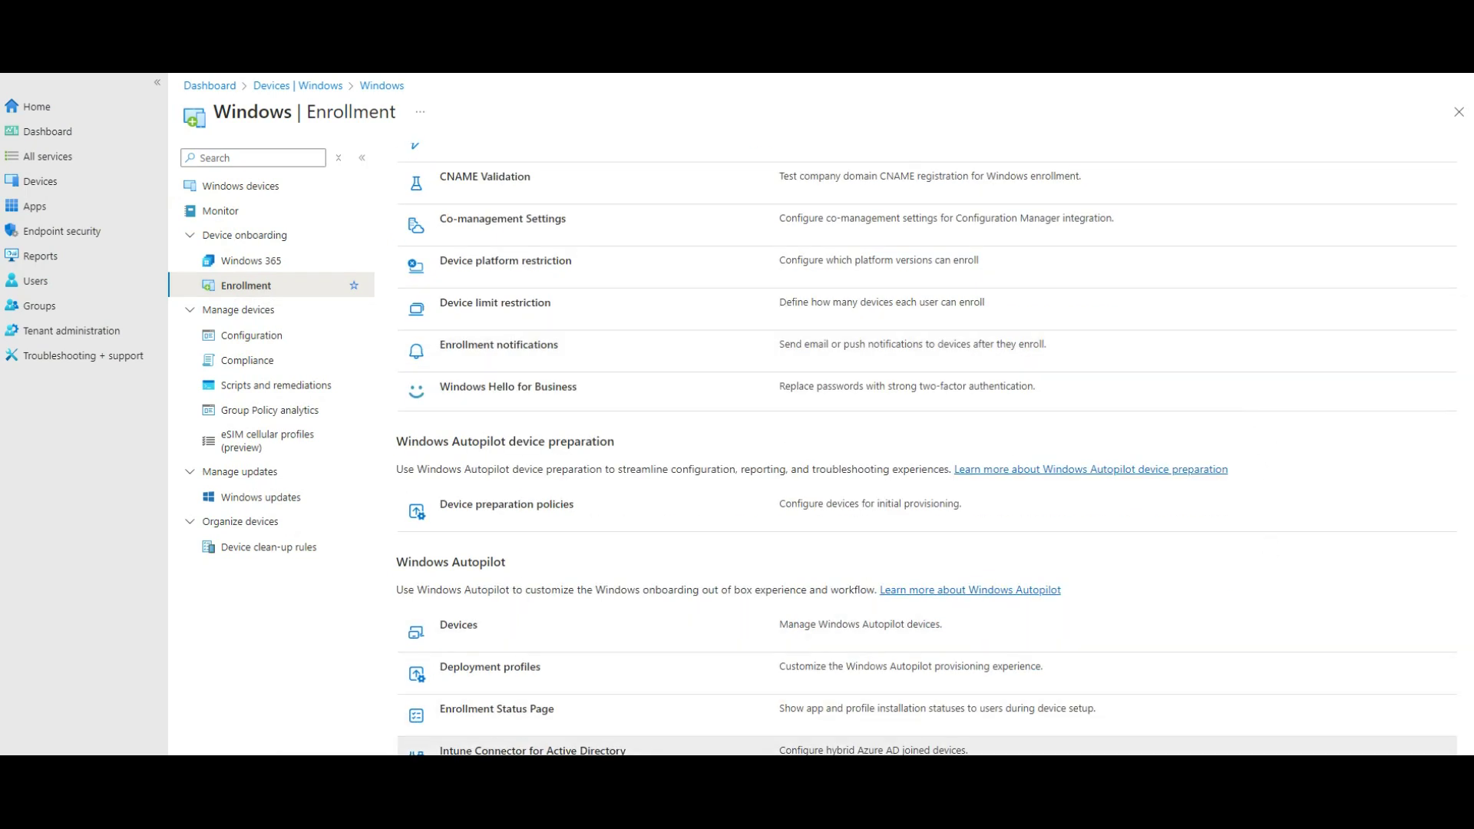
Open Intune Connector for Active Directory and start adding a connector to reveal its download link
left_click(556, 750)
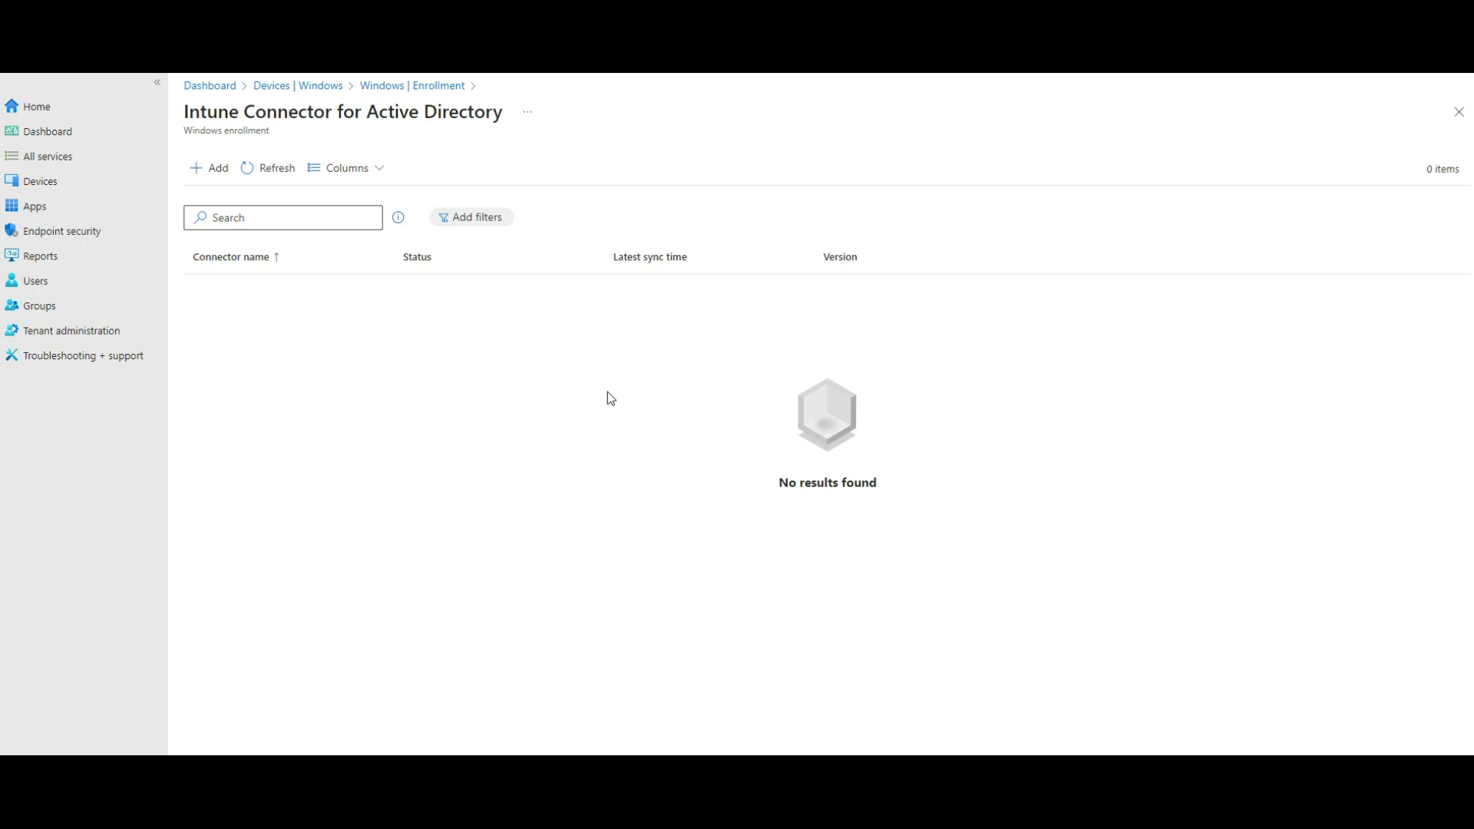
left_click(207, 168)
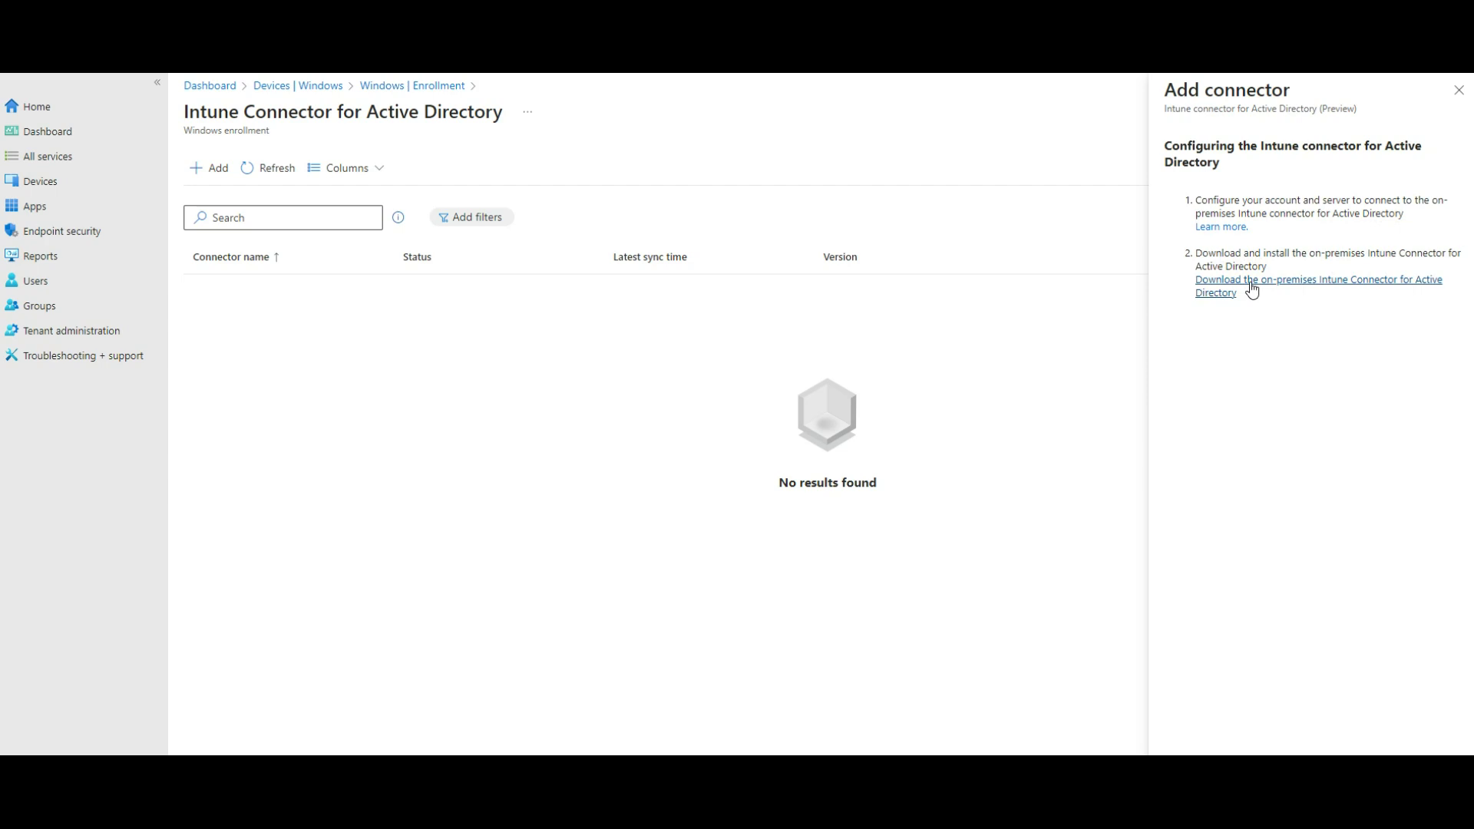
On DC01, run ODJConnectorBootstrapper from the dc01 folder as administrator, accept the license and install
mouse_move(1049, 768)
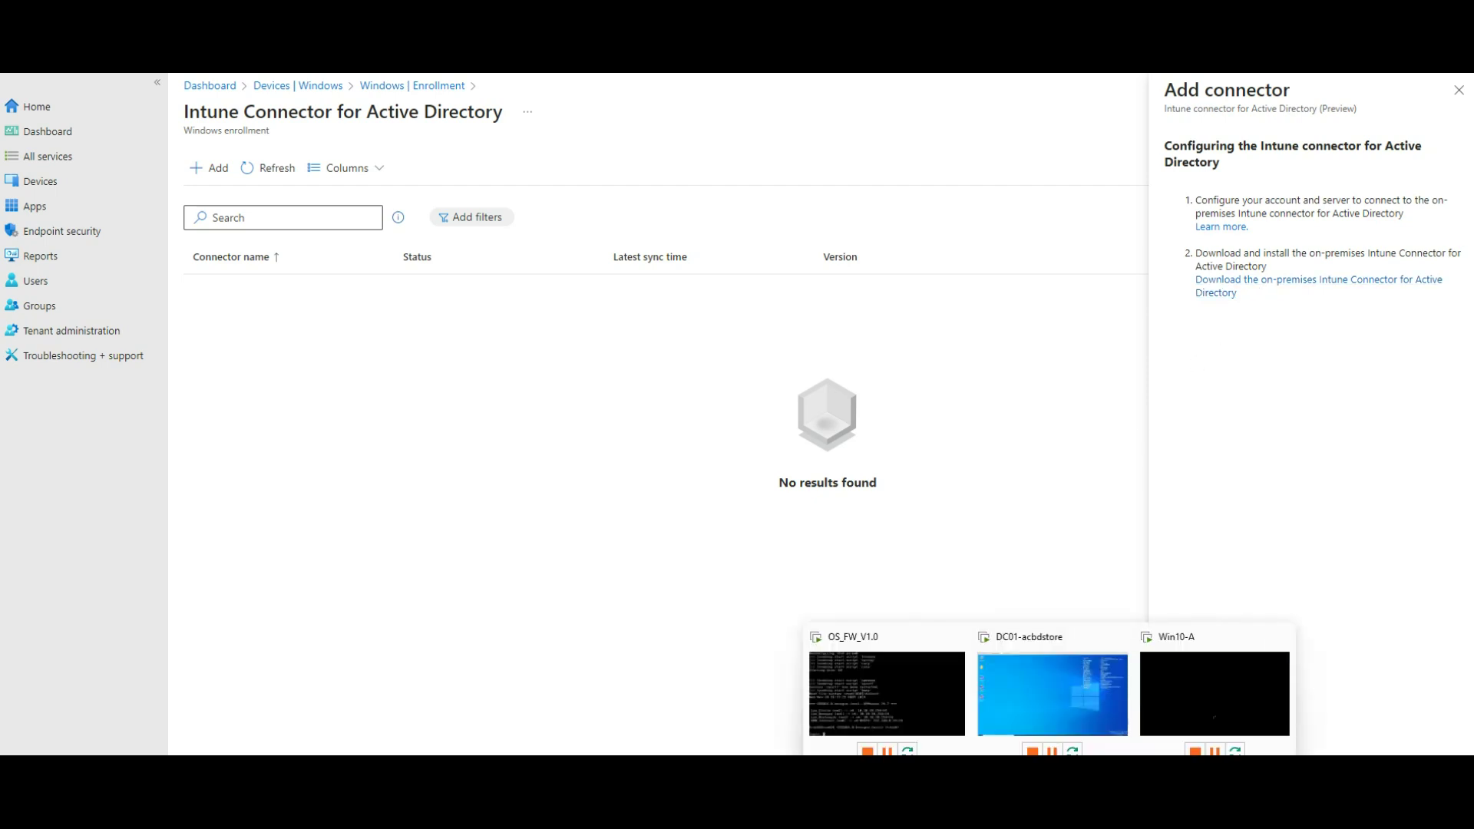
left_click(1098, 702)
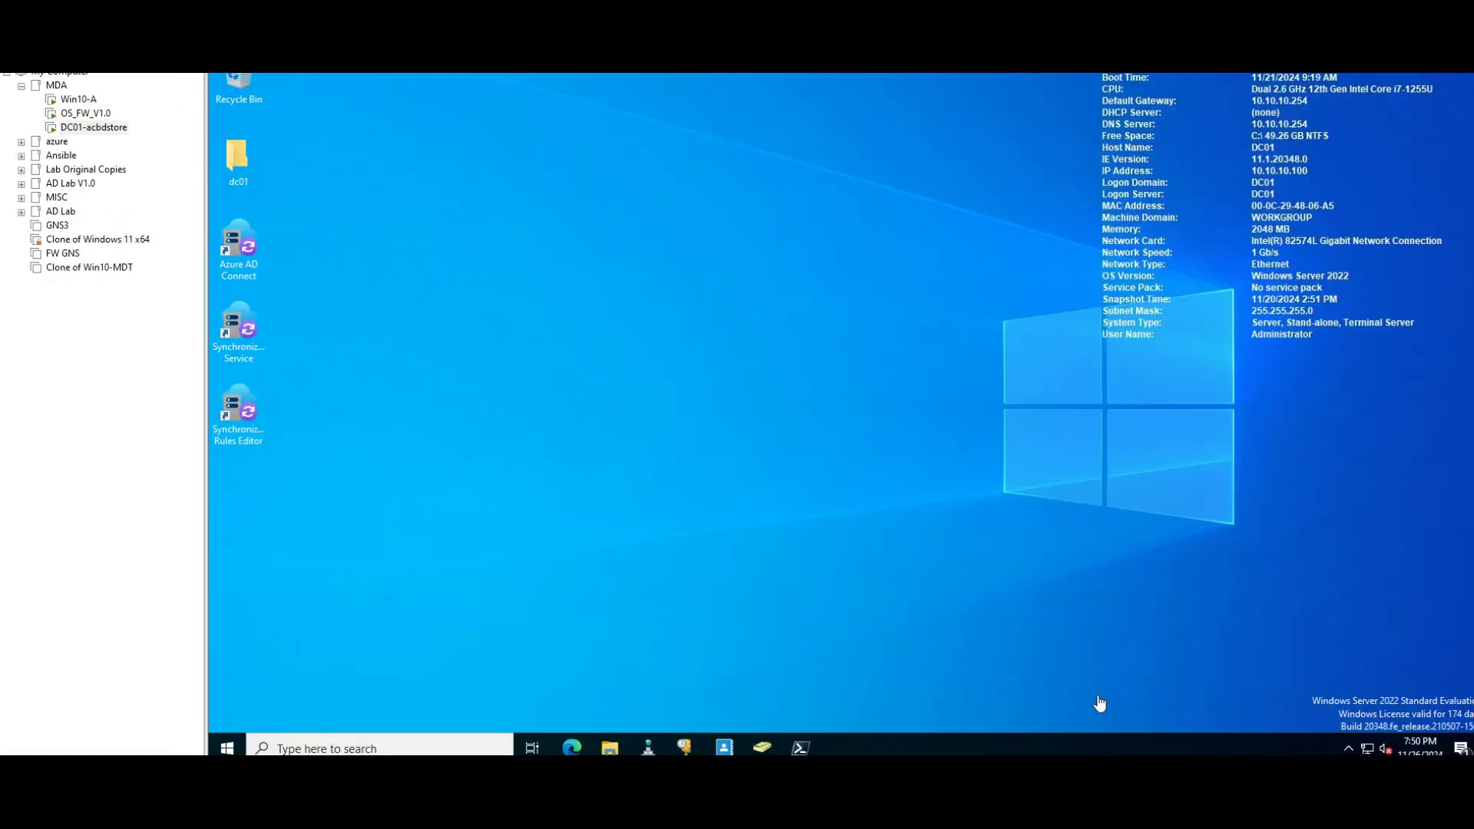
double_click(239, 163)
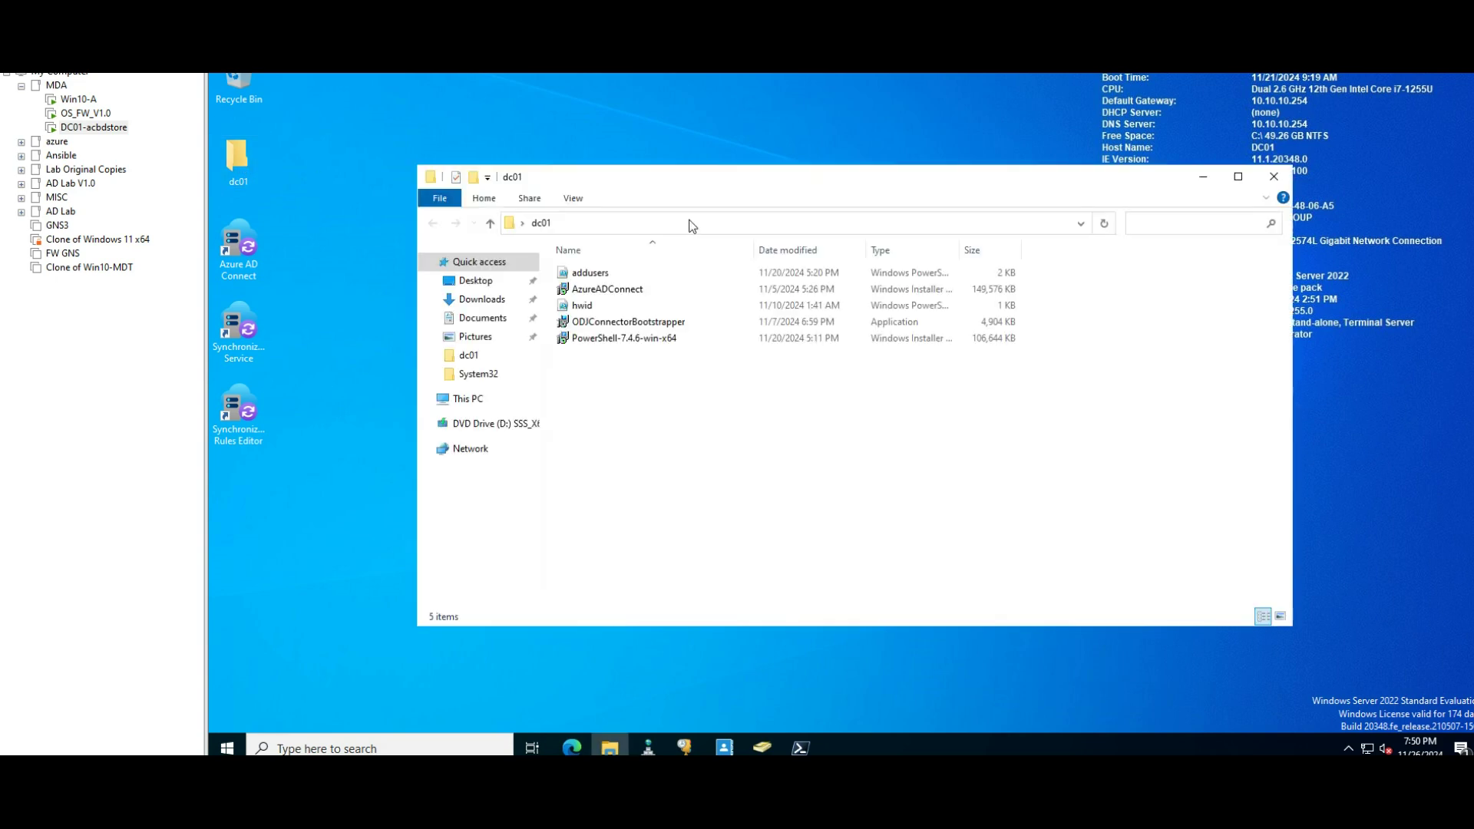
left_click(619, 325)
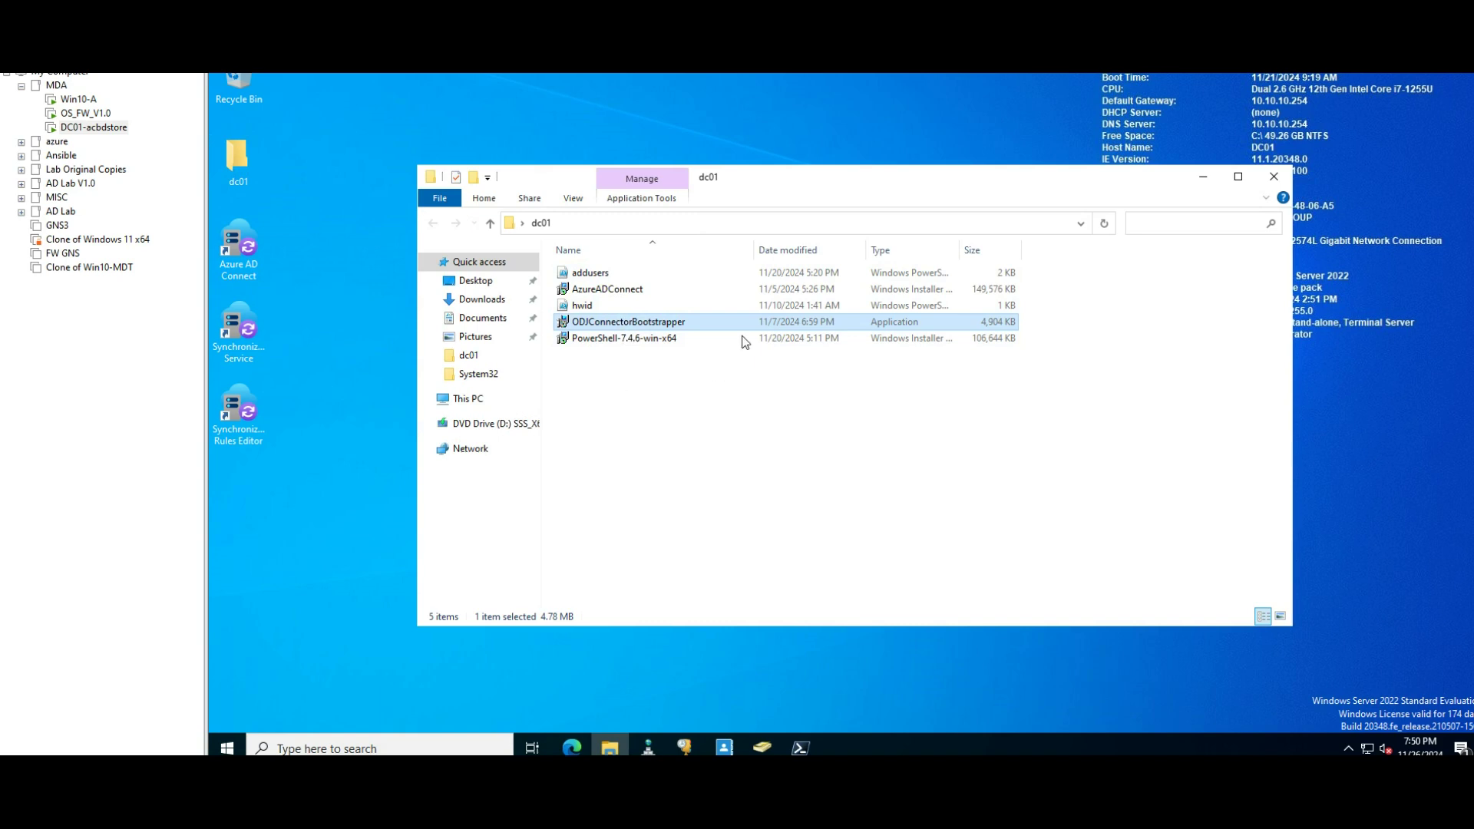
right_click(708, 320)
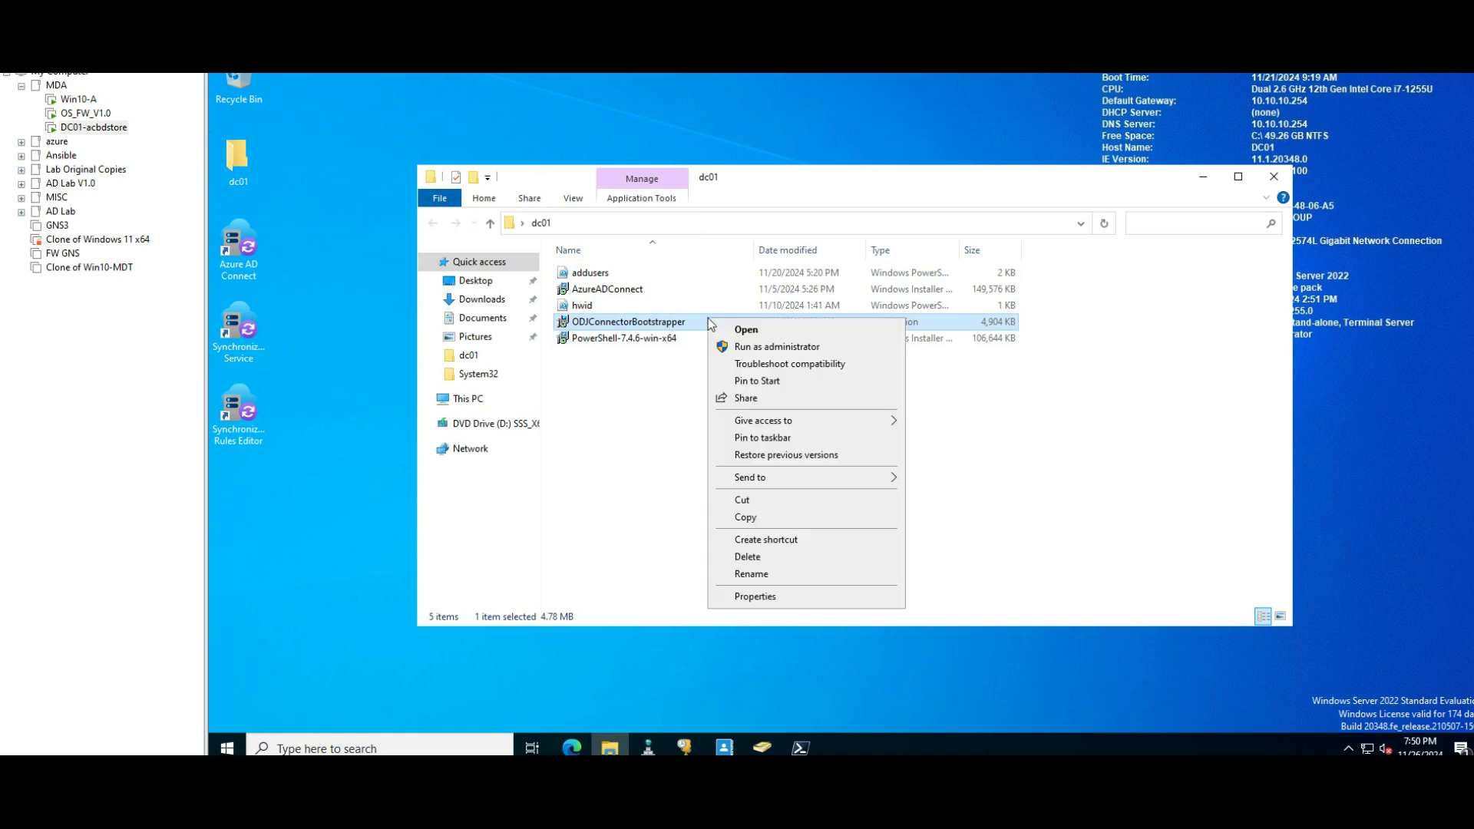
left_click(760, 347)
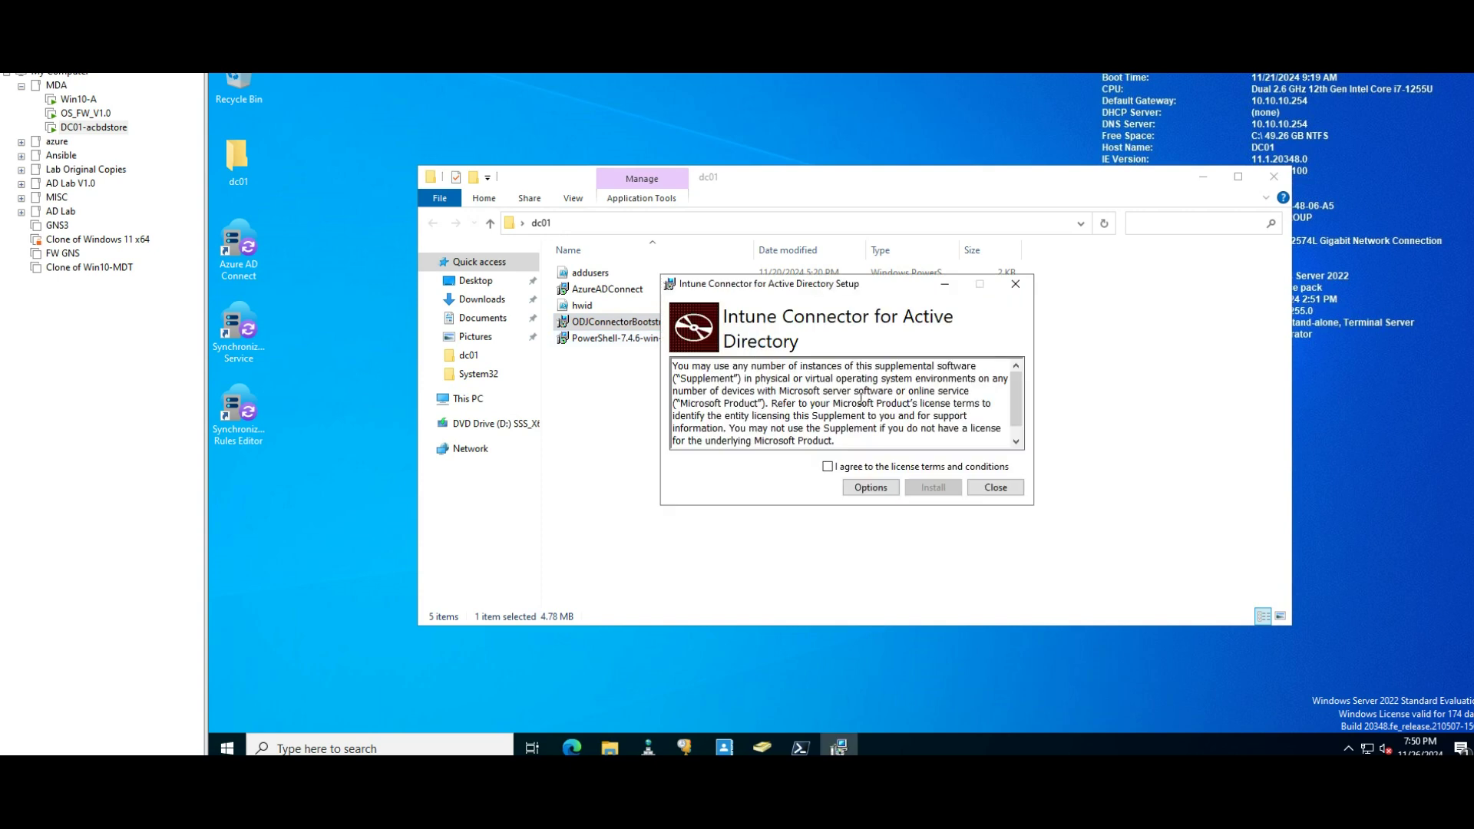
left_click(828, 466)
left_click(933, 488)
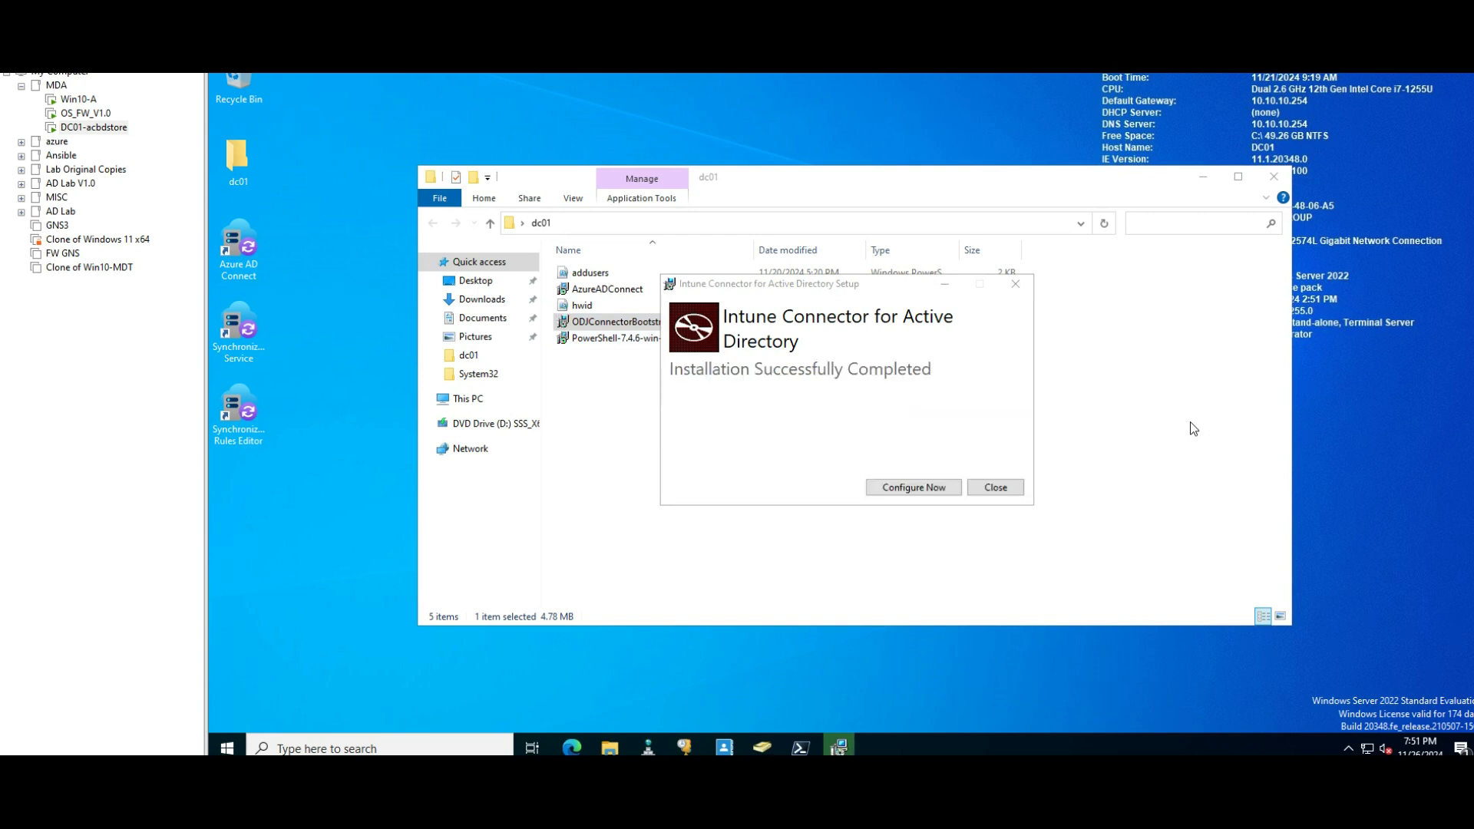
Close the dc01 folder, choose Configure Now, and move the connector's Enrollment sign-in window into view
left_click(1272, 176)
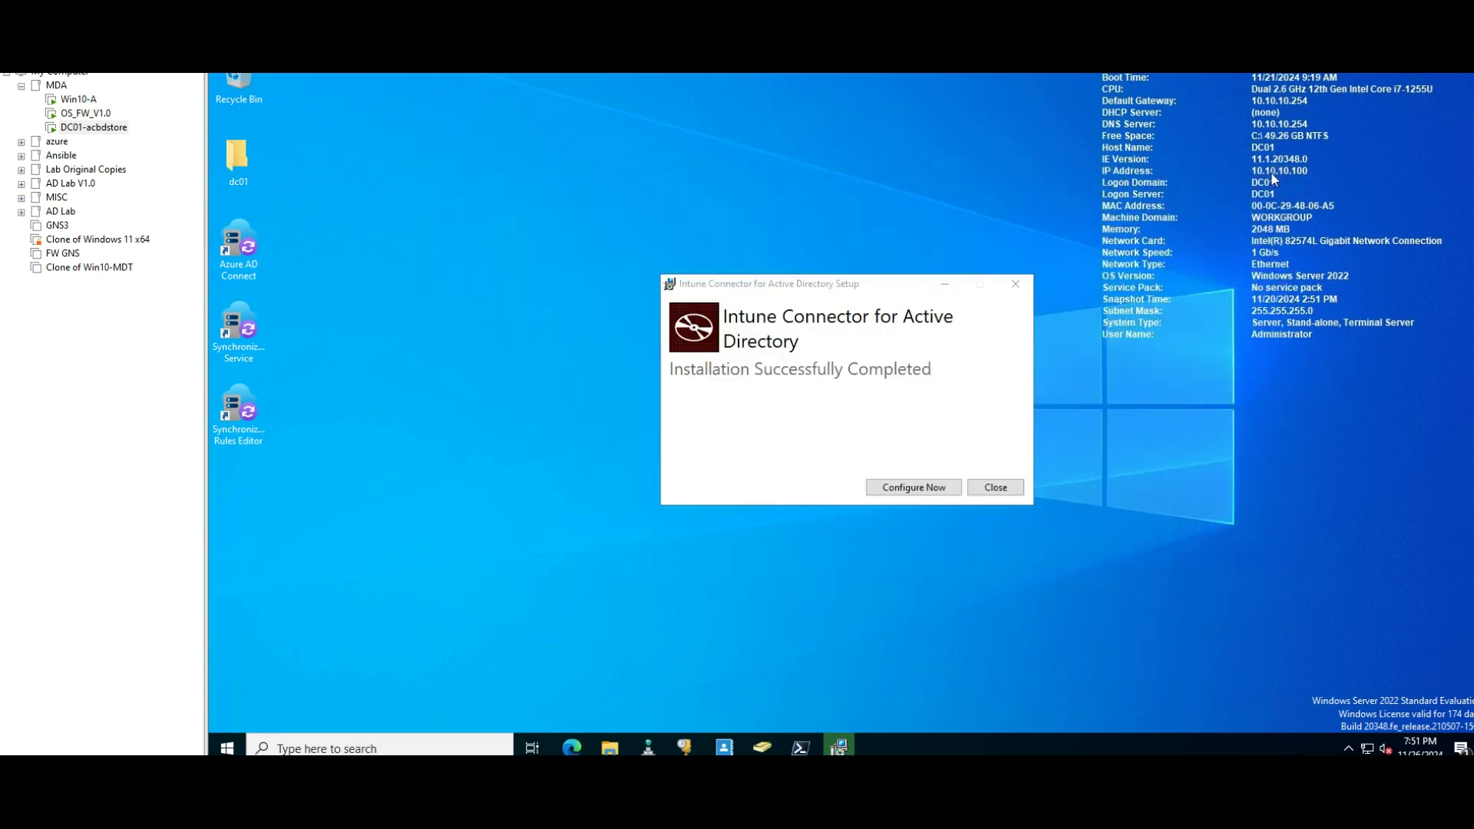
left_click(921, 488)
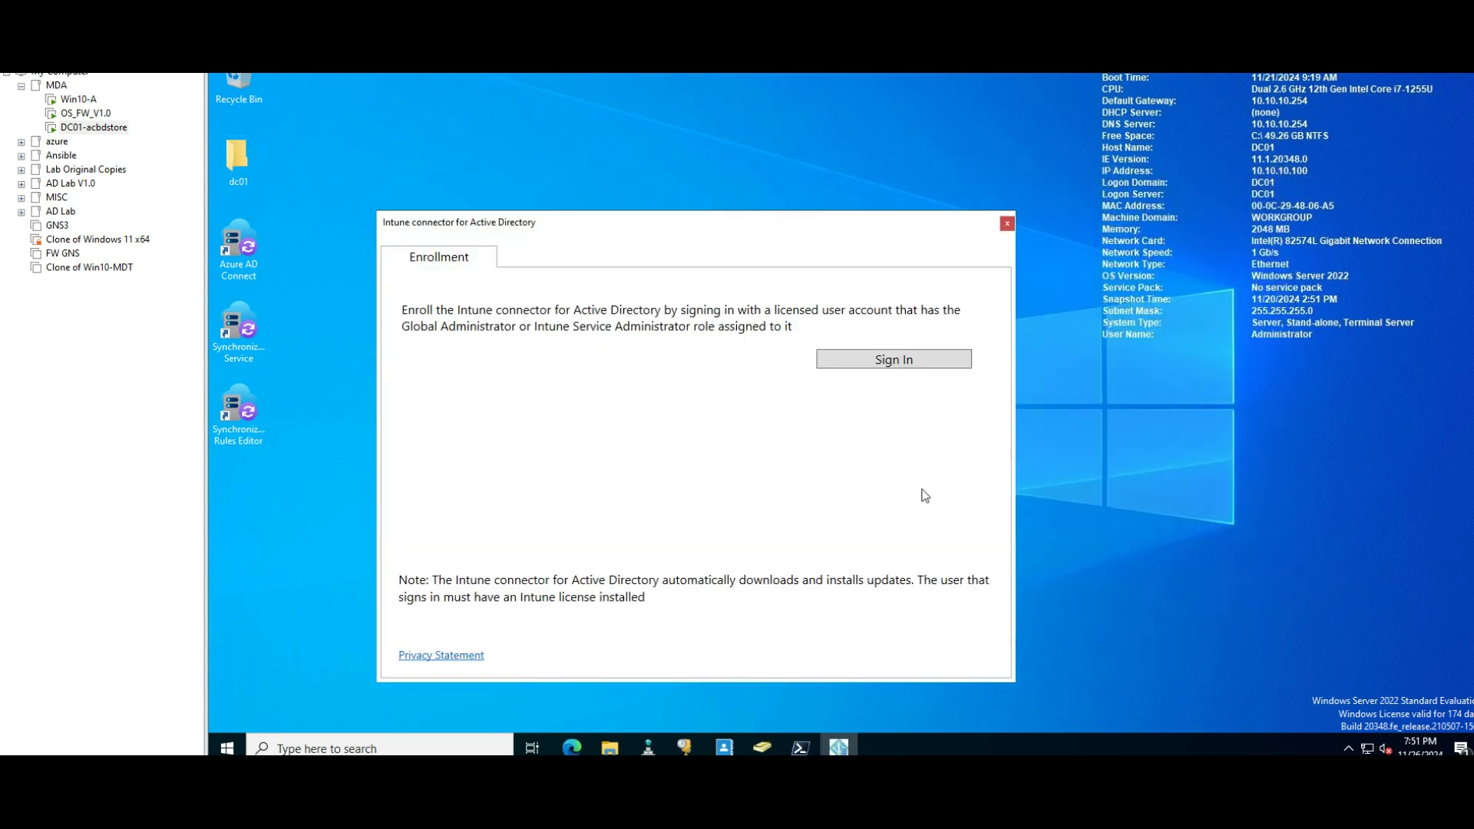
left_click_drag(701, 230, 789, 189)
left_click(806, 178)
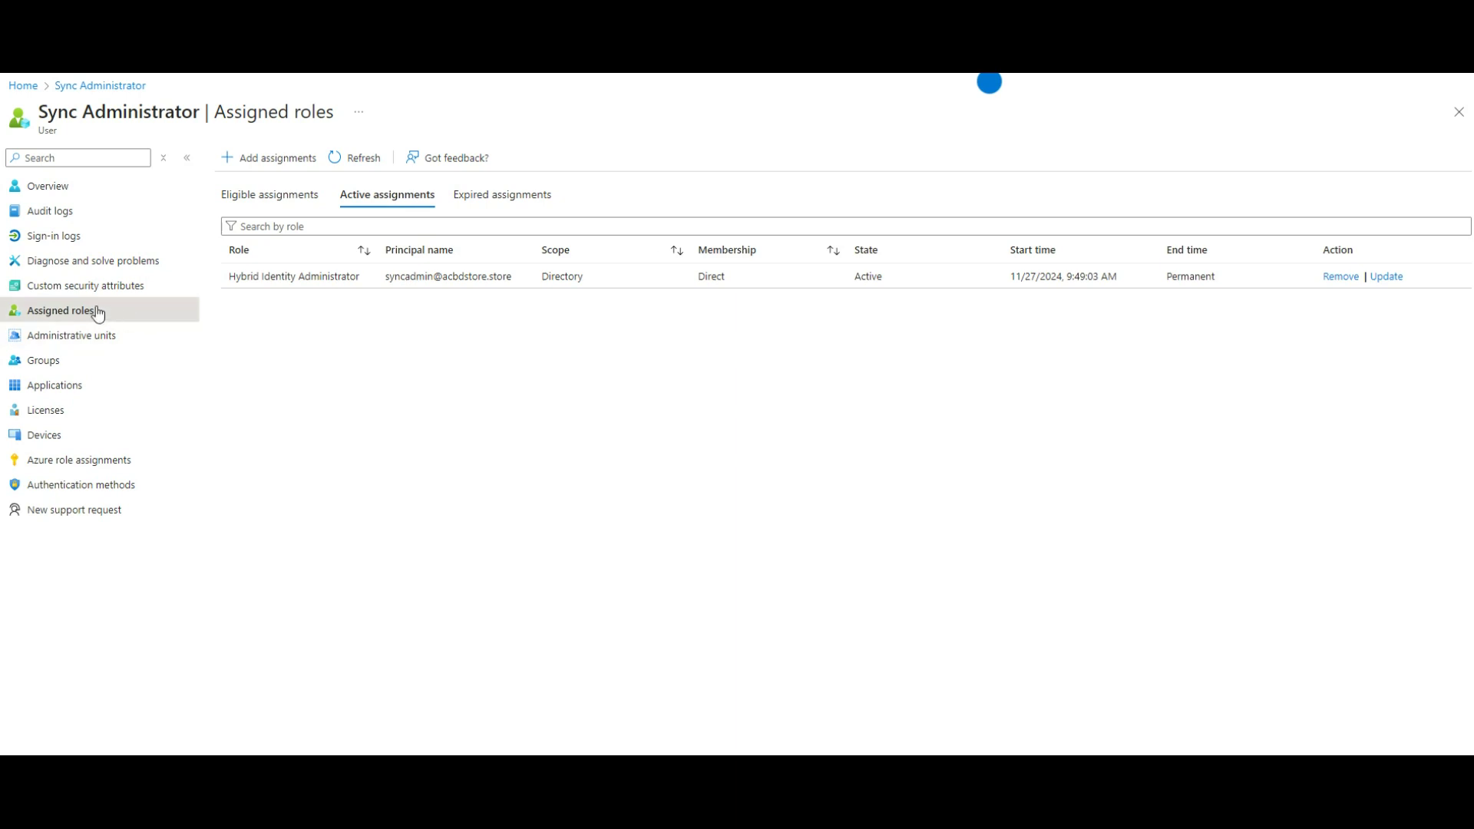
Give Sync Administrator an active, permanent Intune Administrator assignment with a justification, then refresh its roles
left_click(281, 170)
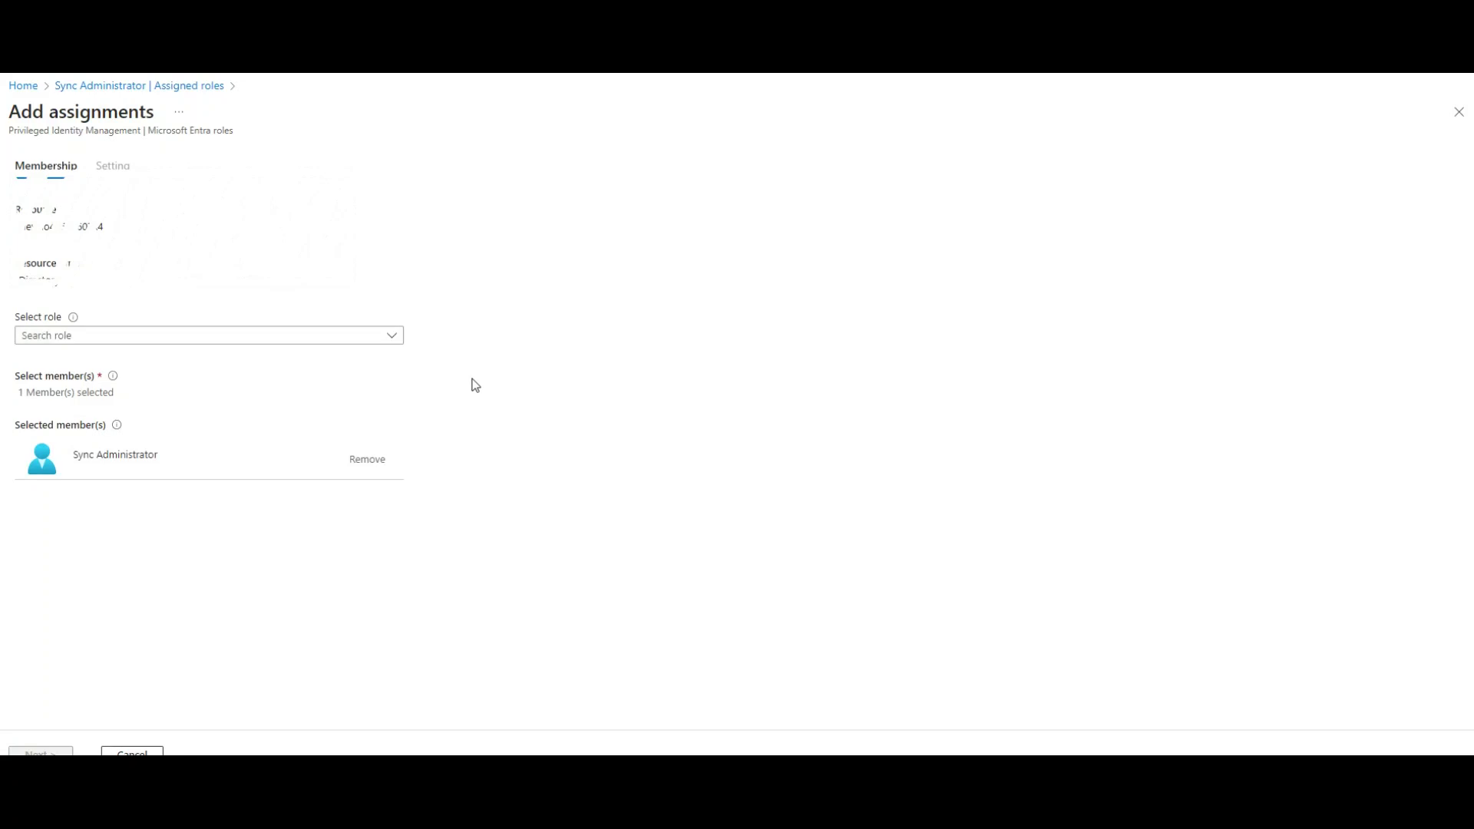
left_click(150, 338)
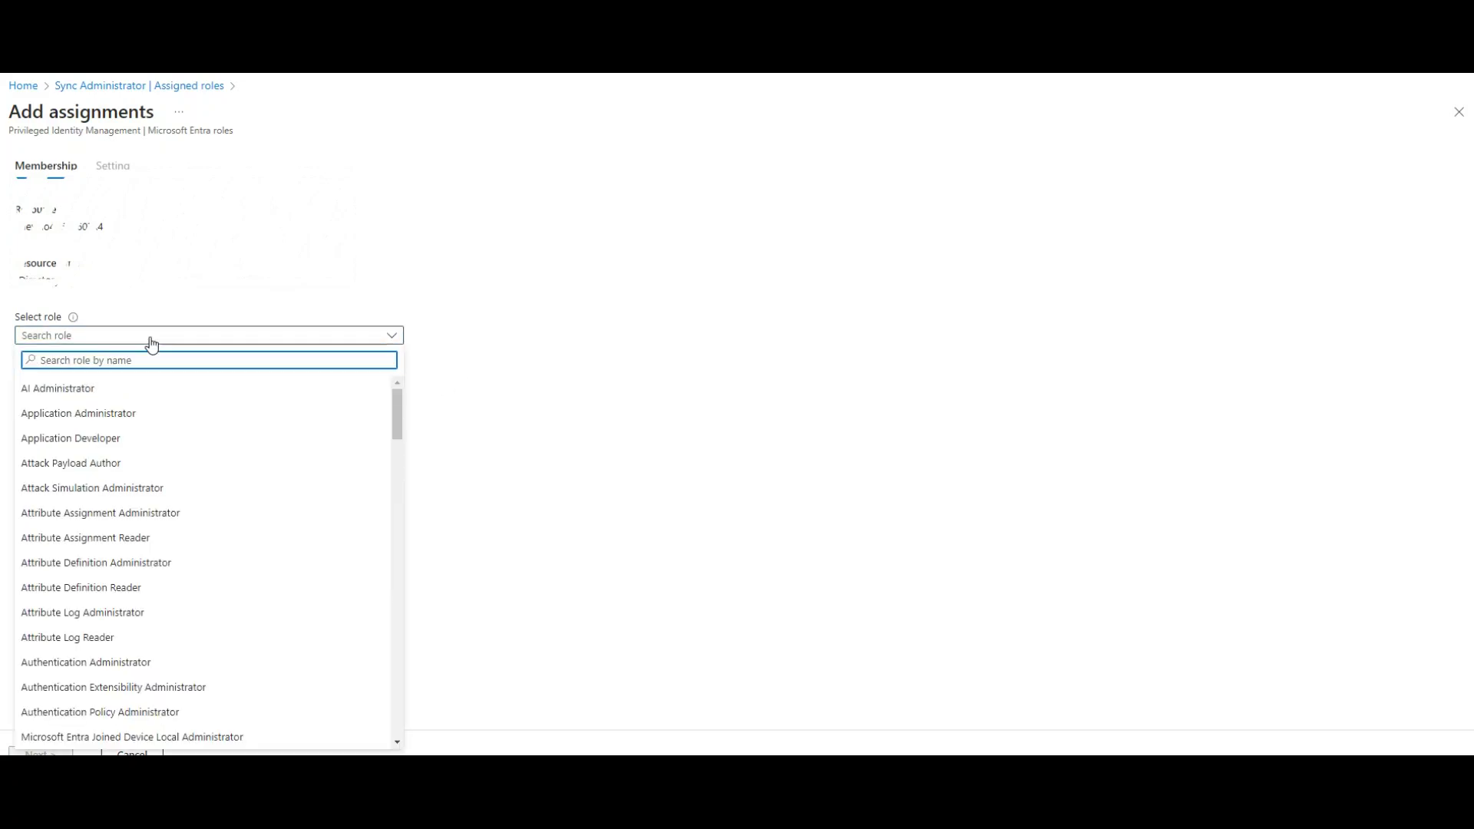
type("intune")
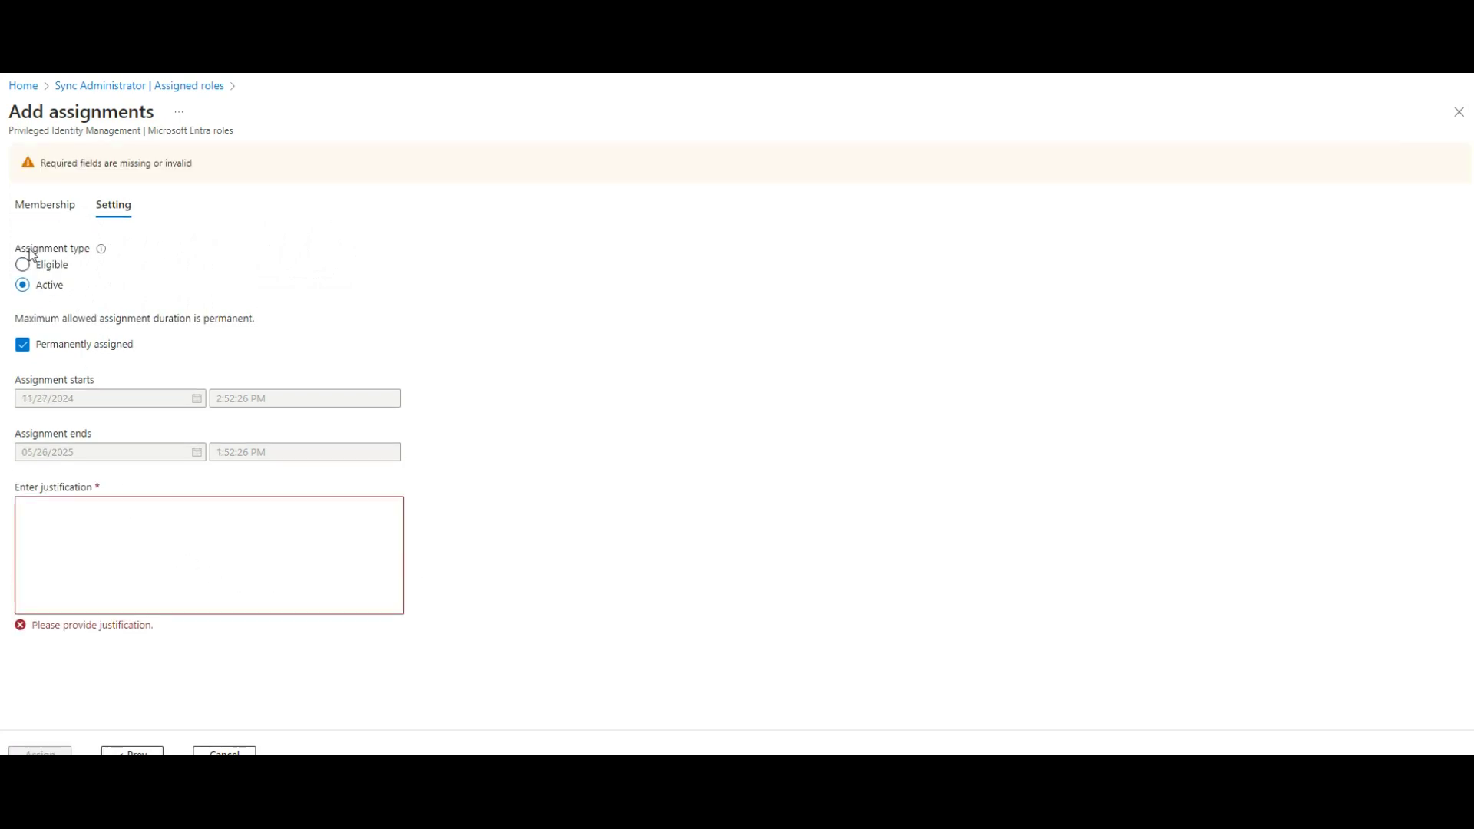
left_click(62, 532)
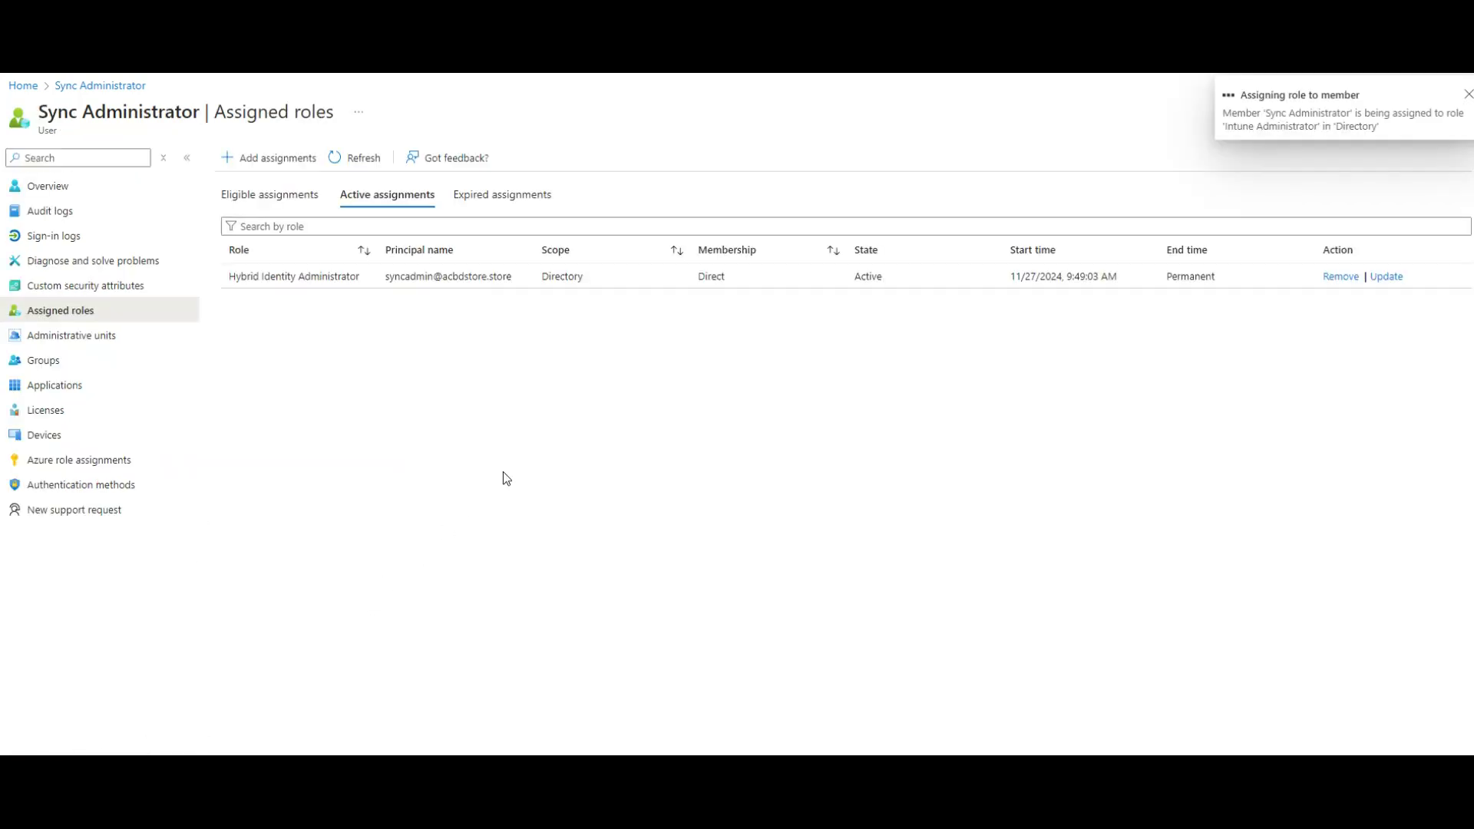
left_click(1215, 73)
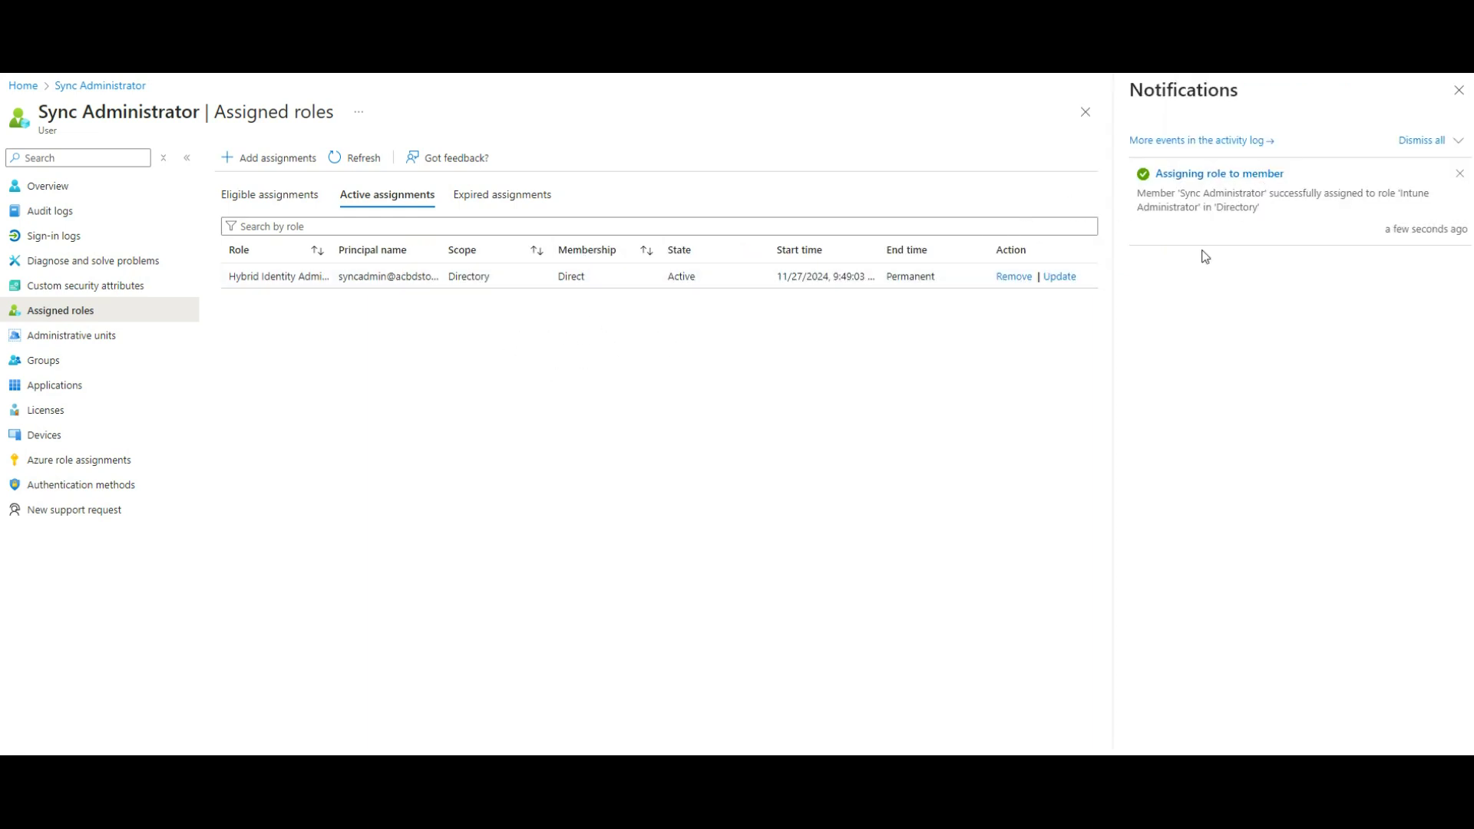
left_click(347, 162)
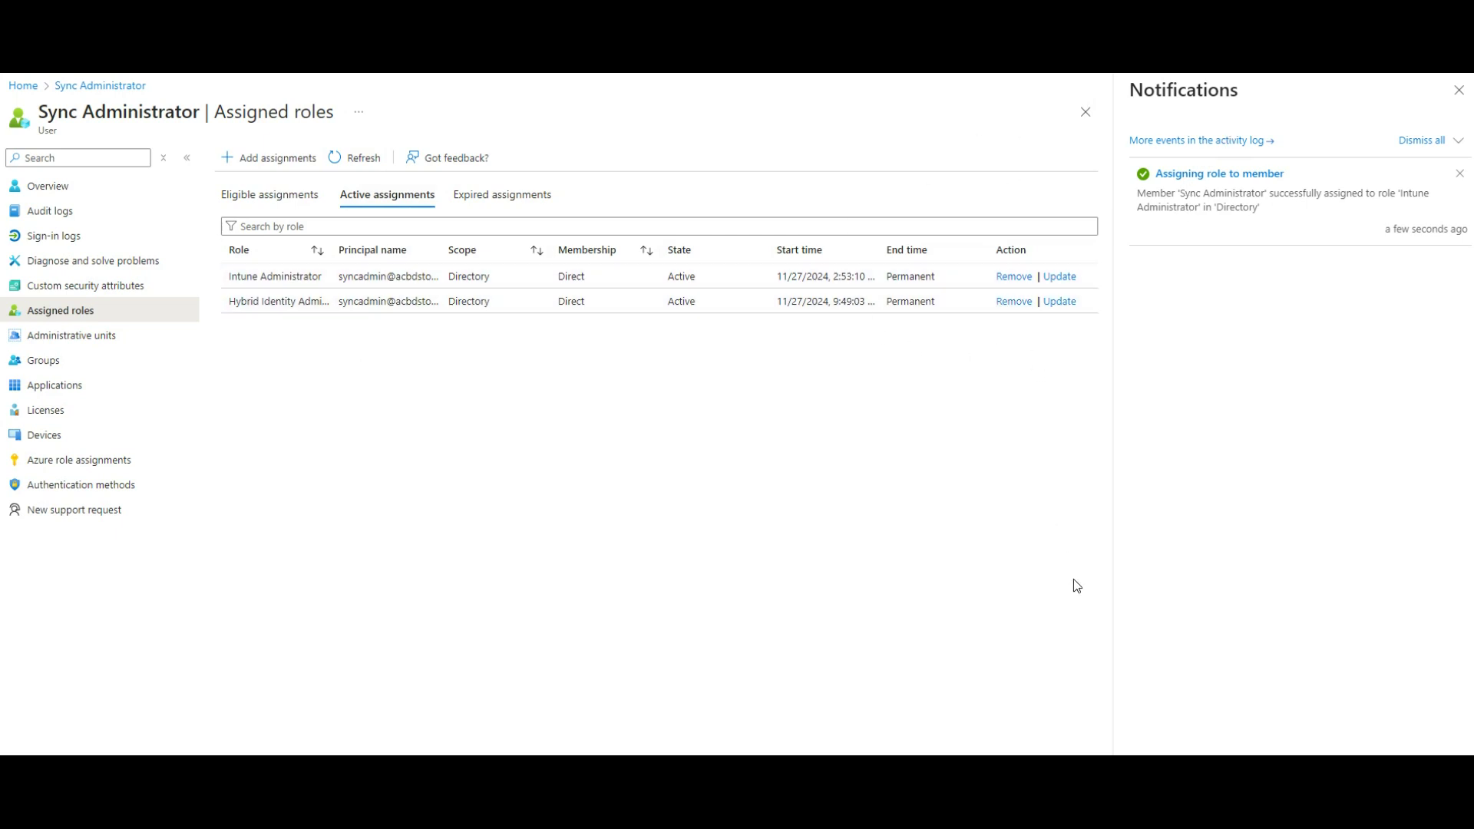
On DC01, sign in to the connector enrollment with the syncadmin account and its password
left_click(1063, 682)
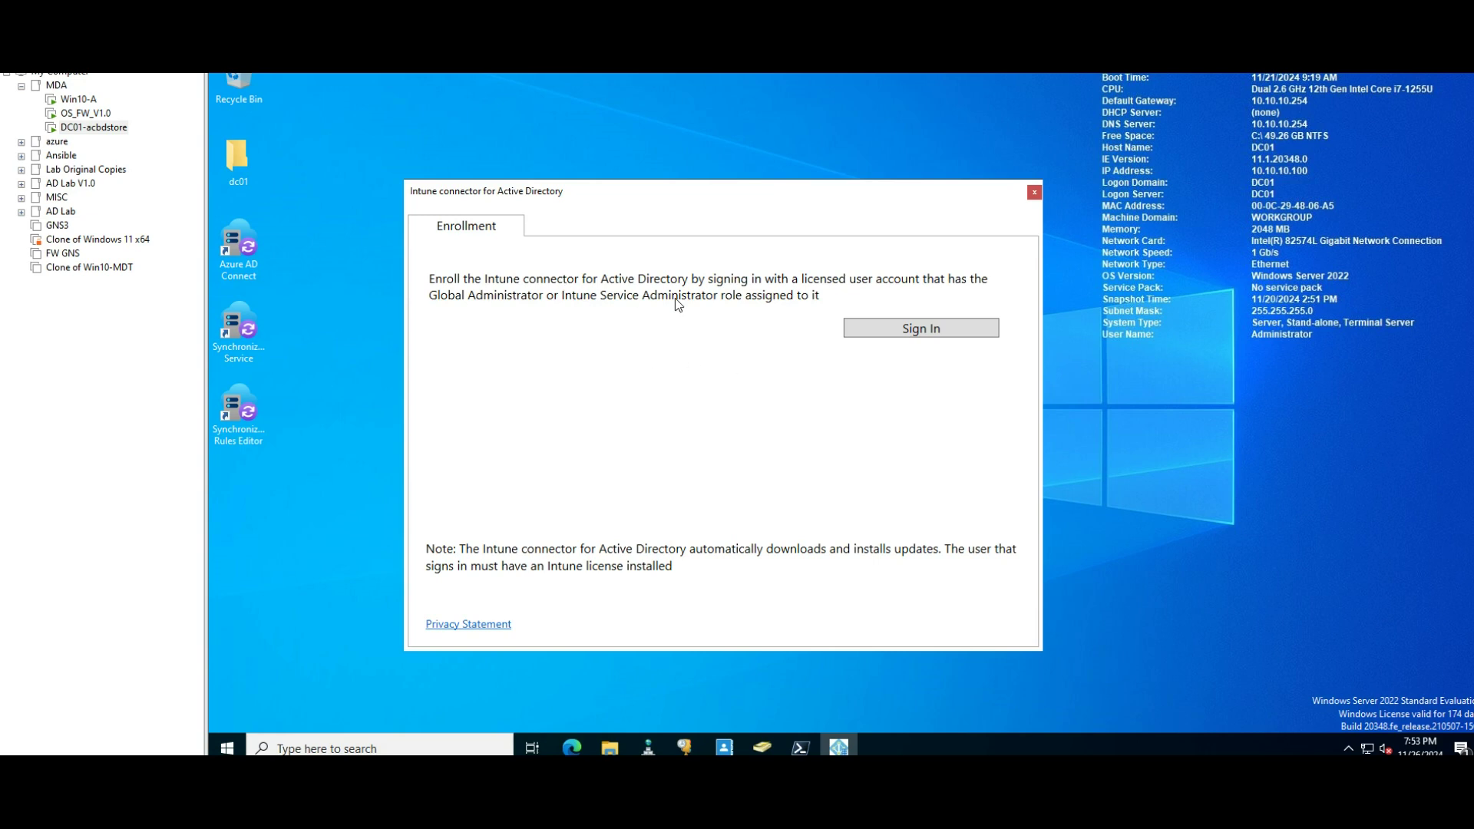
left_click(926, 337)
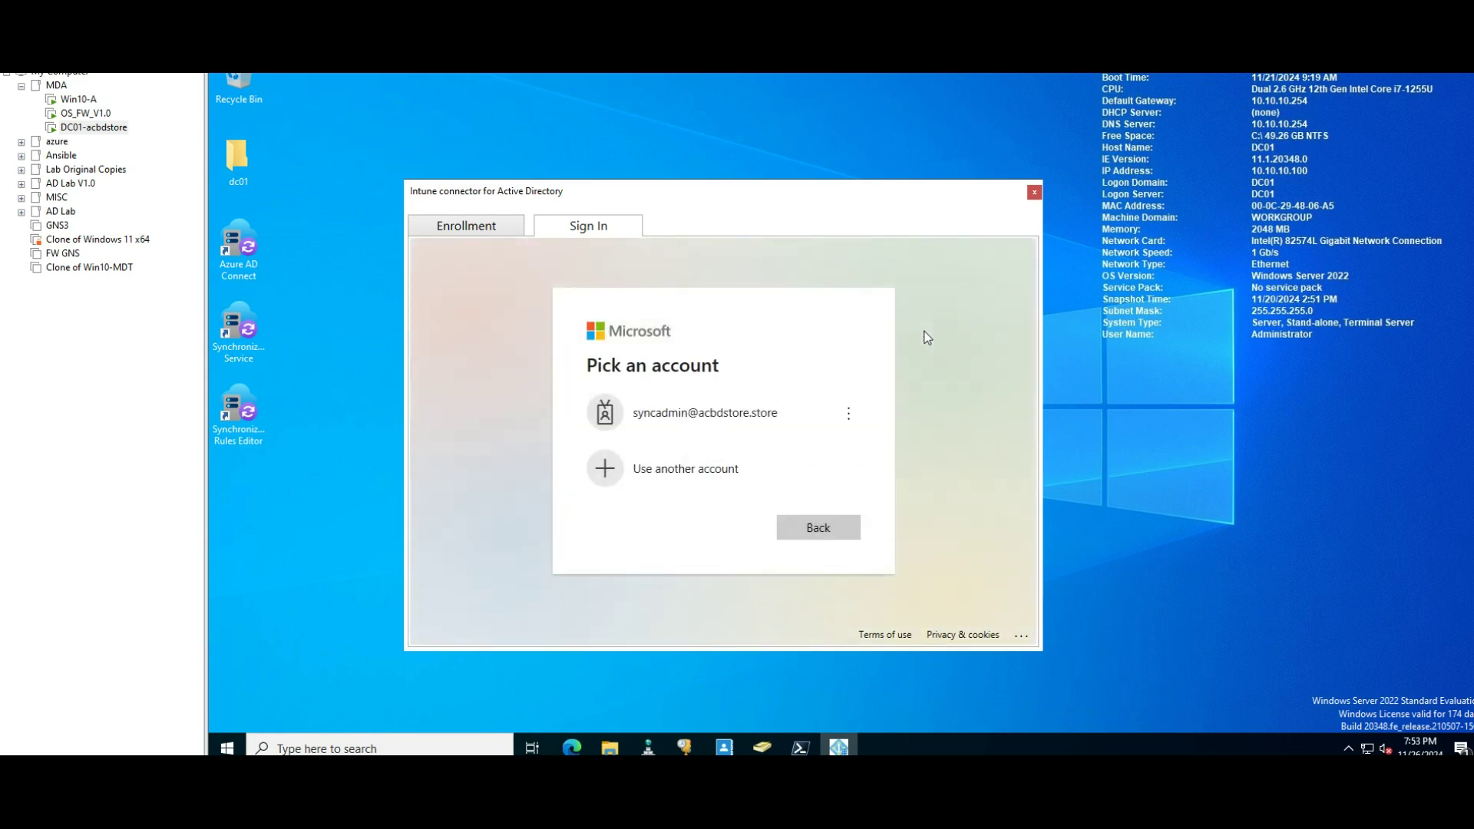
left_click(675, 414)
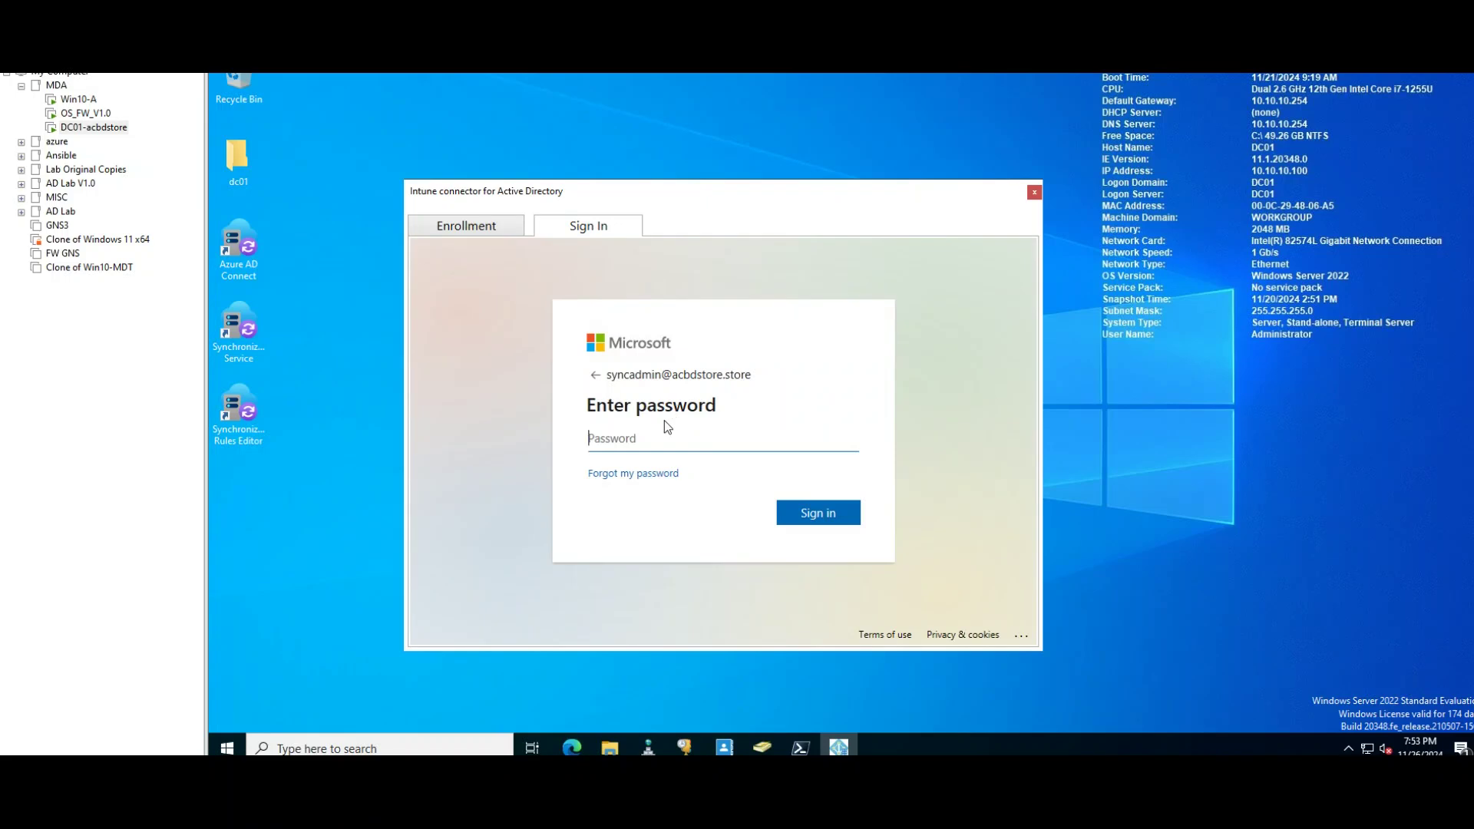
type("••••")
type("••••••••")
left_click(817, 518)
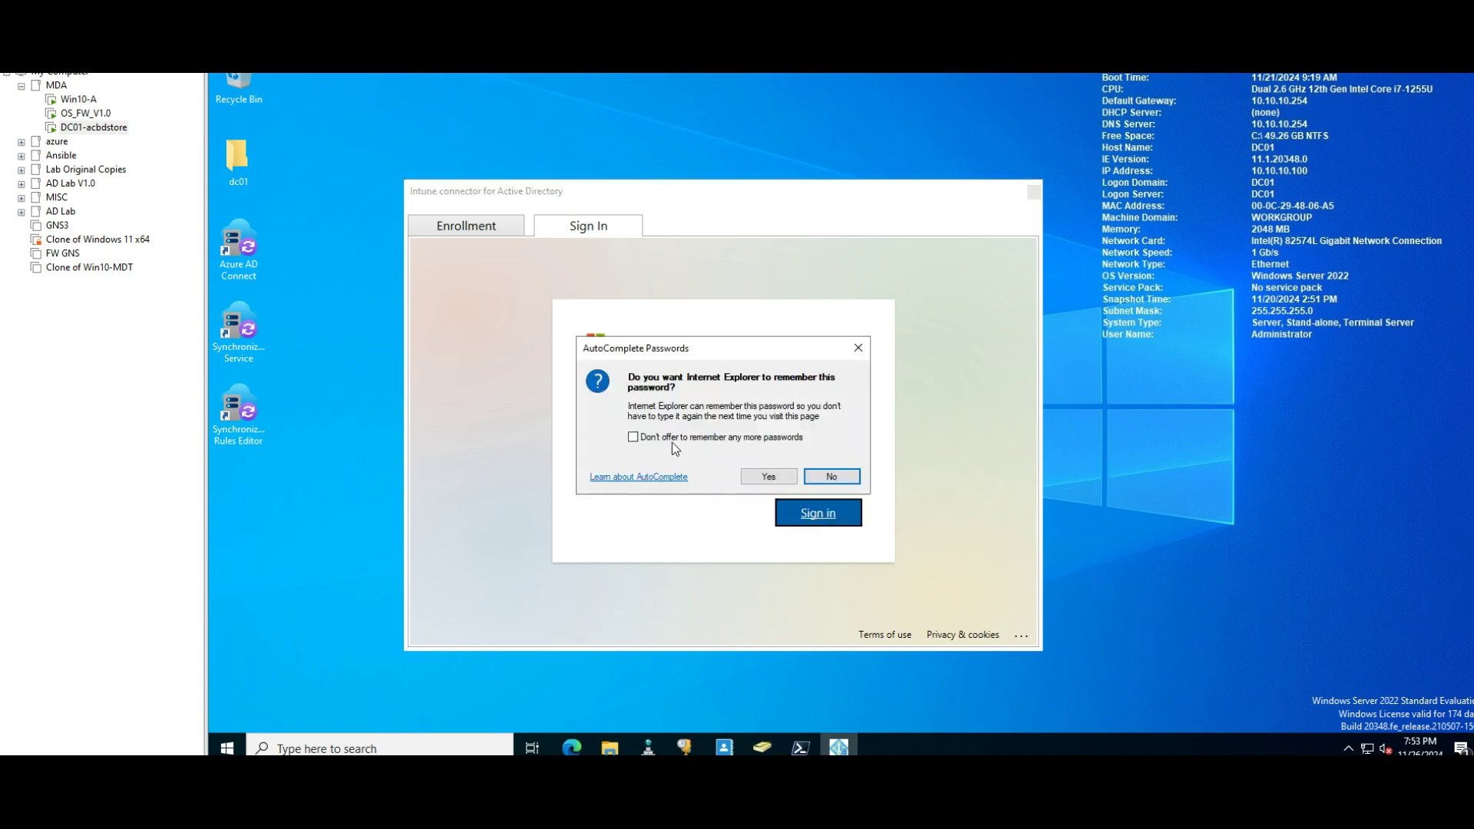
Decline saving the password and acknowledge the successful enrollment message
left_click(670, 440)
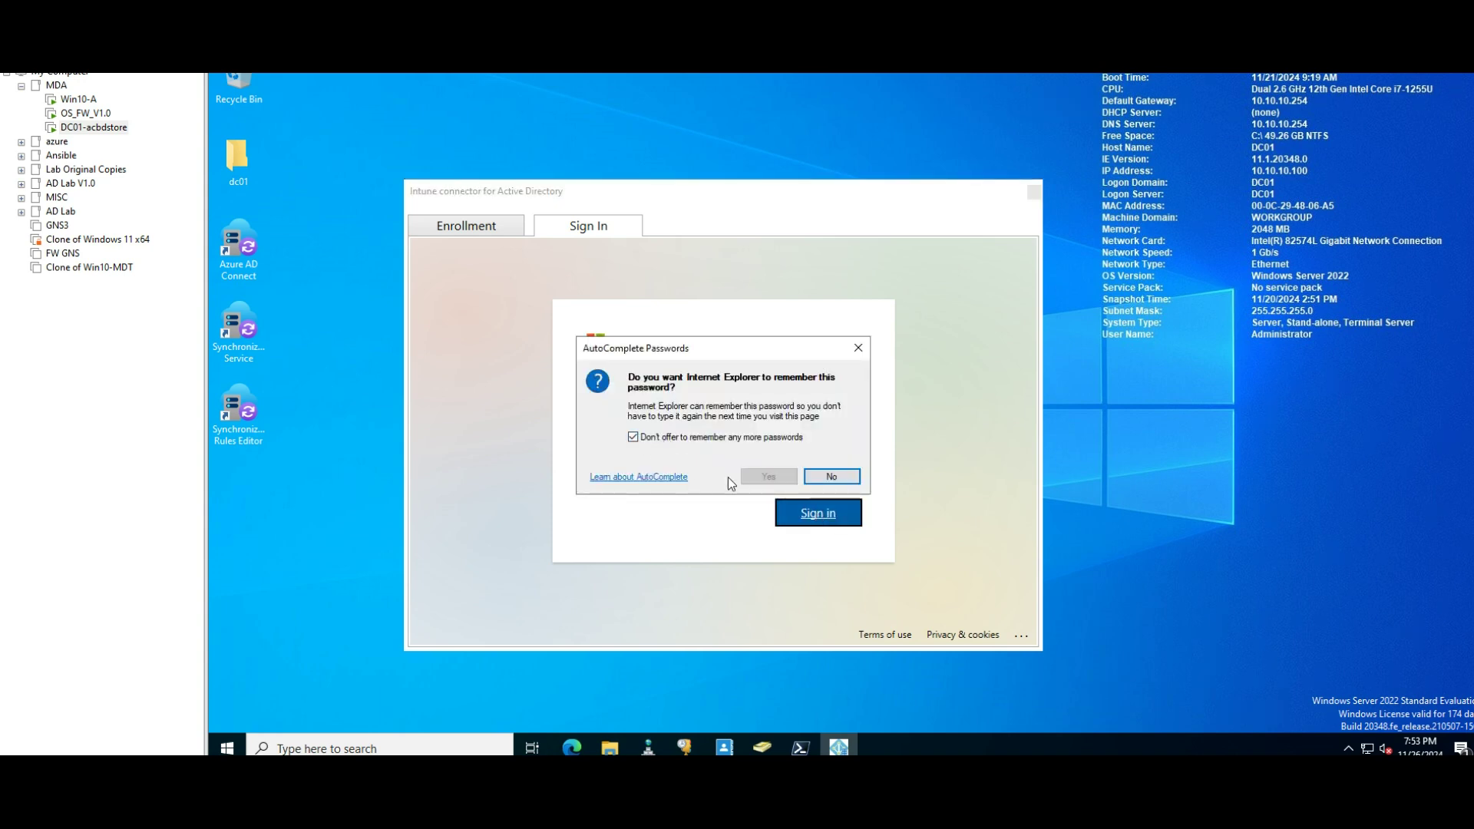
left_click(825, 477)
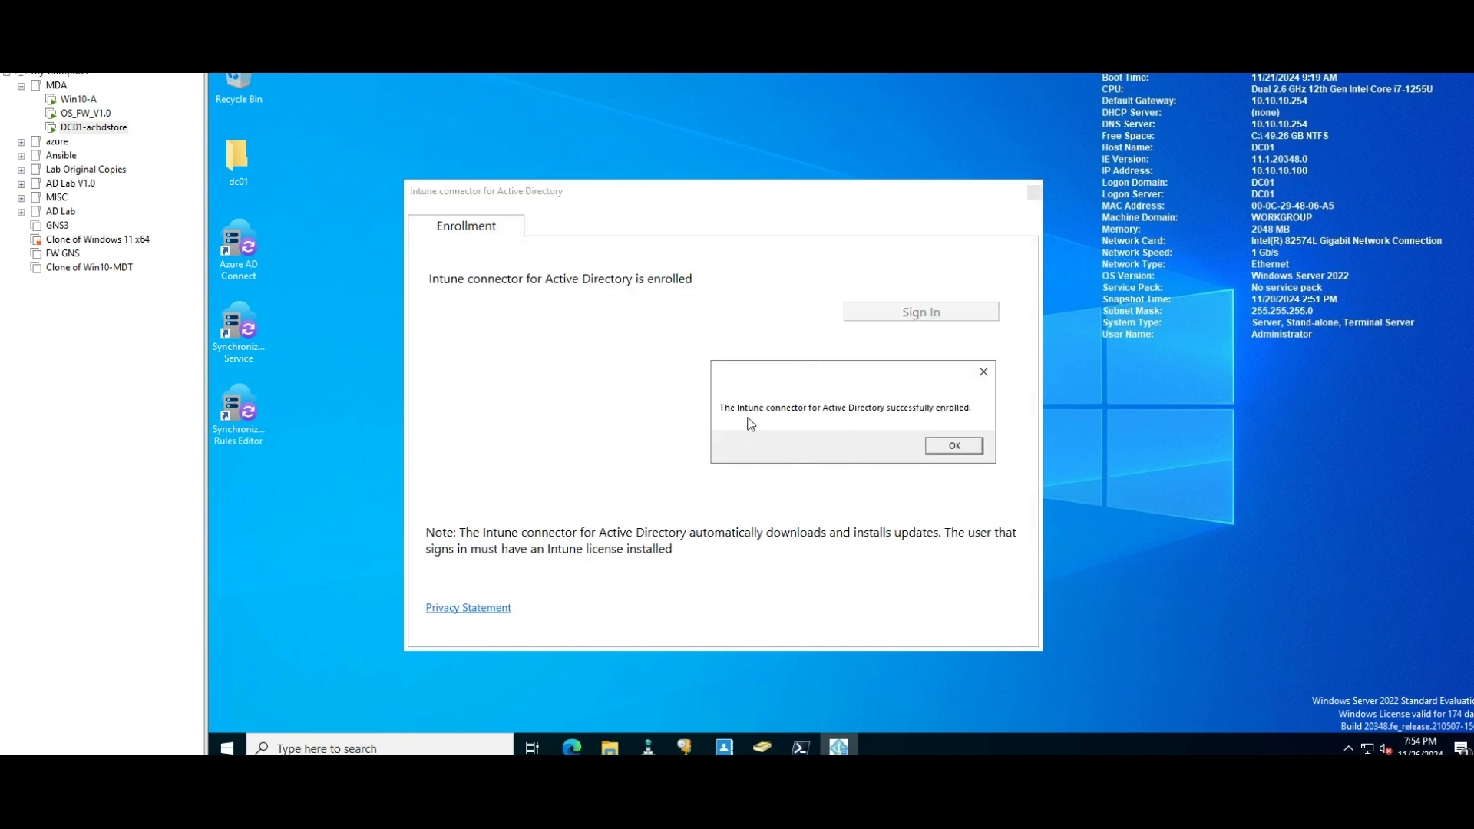
left_click(955, 446)
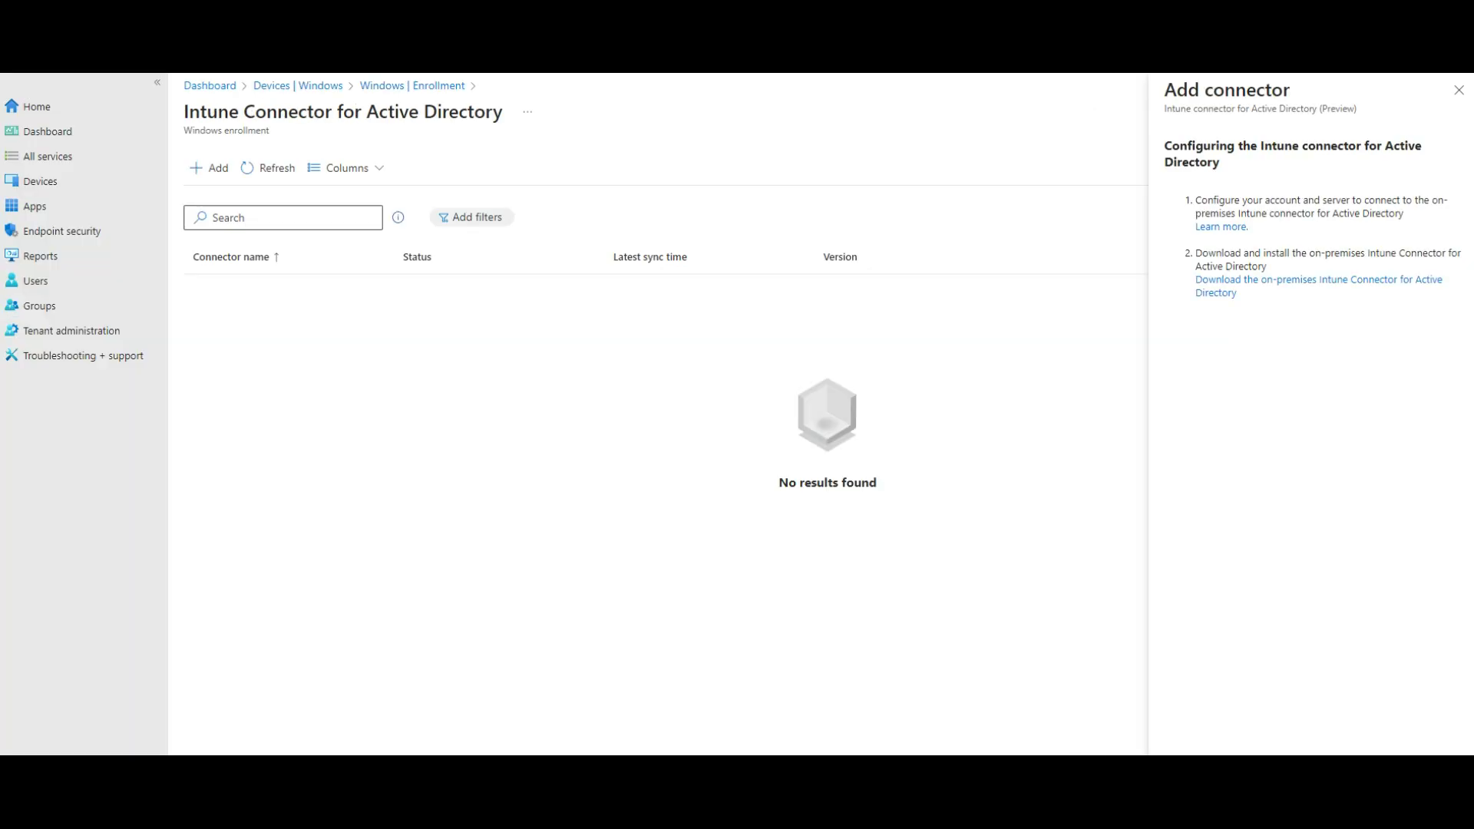
Refresh the connector list, reopen it from Windows Enrollment, and refresh repeatedly; it still shows 0 connectors
left_click(259, 169)
left_click(391, 97)
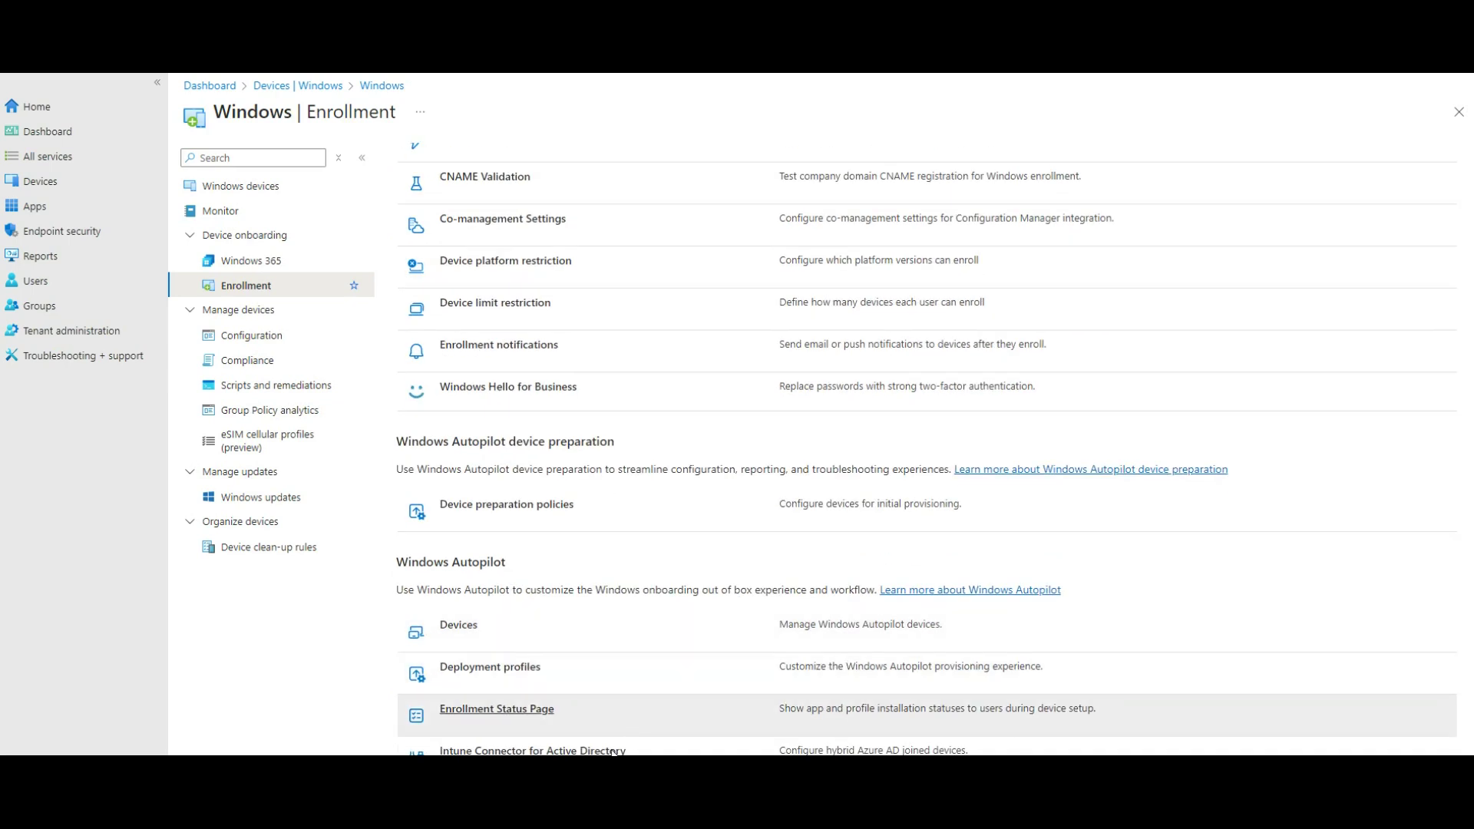
left_click(544, 752)
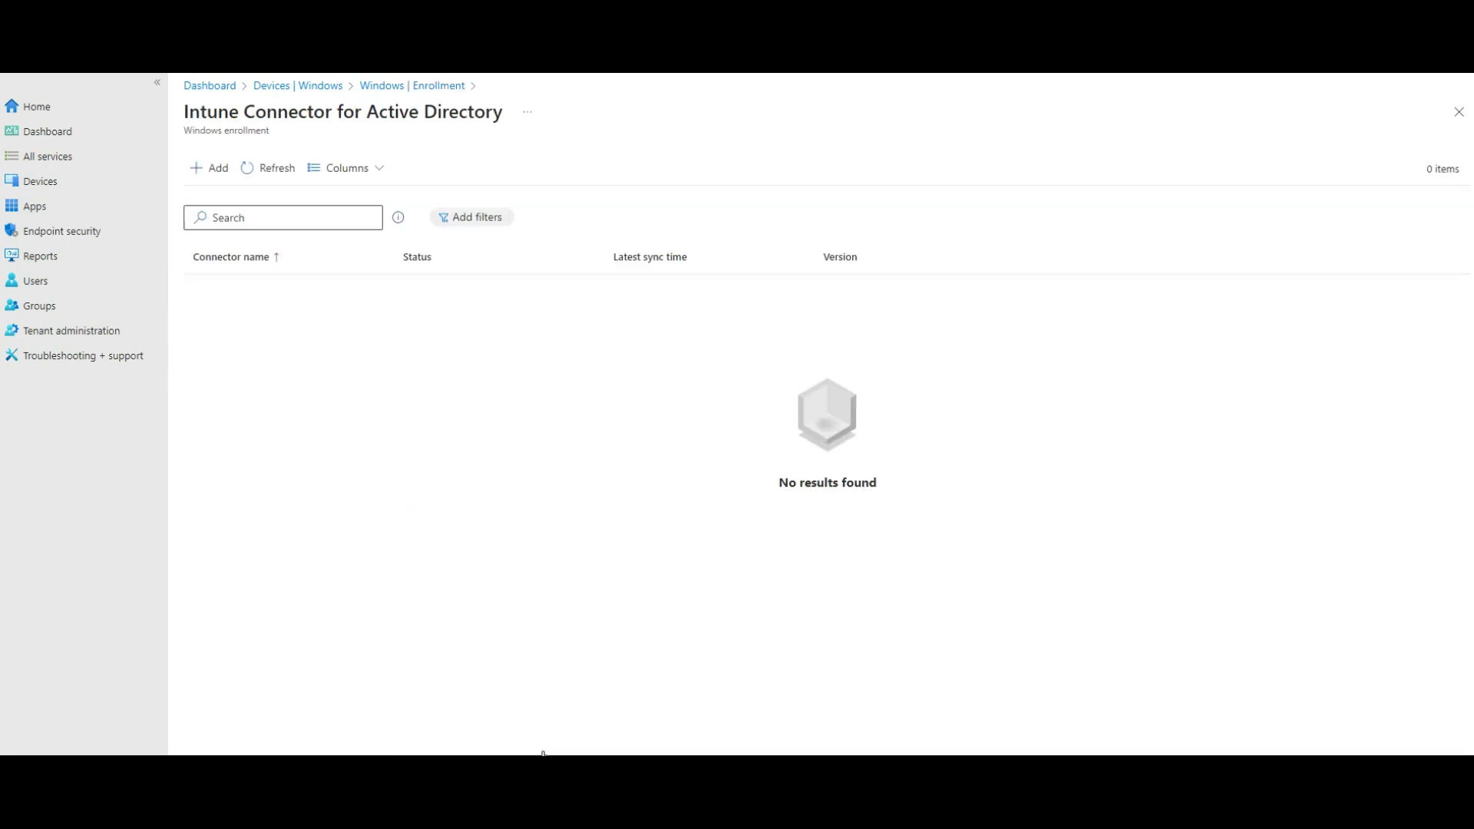
left_click(261, 172)
left_click(260, 171)
left_click(261, 171)
left_click(256, 173)
Check and close the notifications, then return to the DC01 server desktop
left_click(1210, 77)
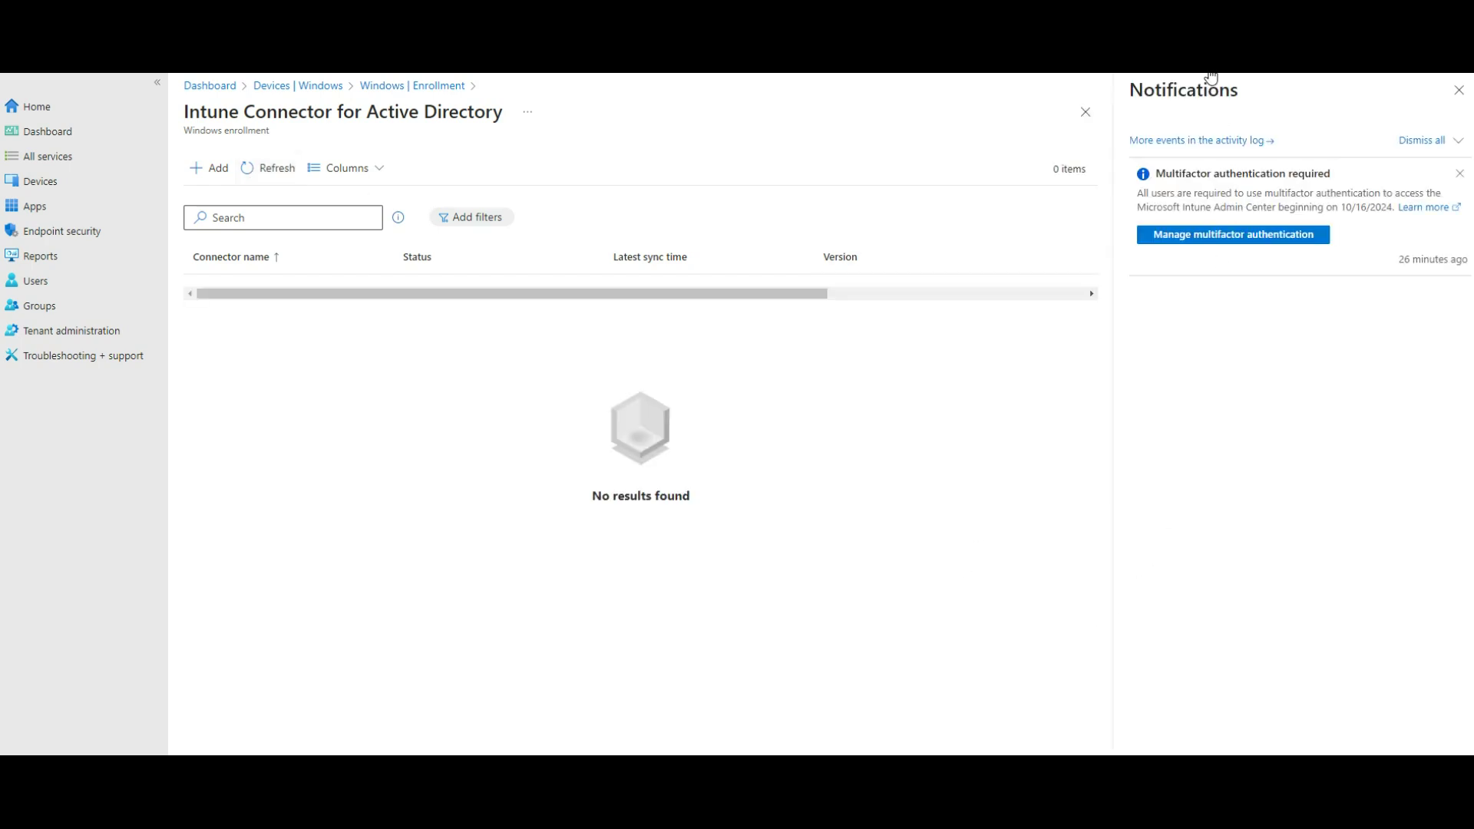
left_click(1458, 90)
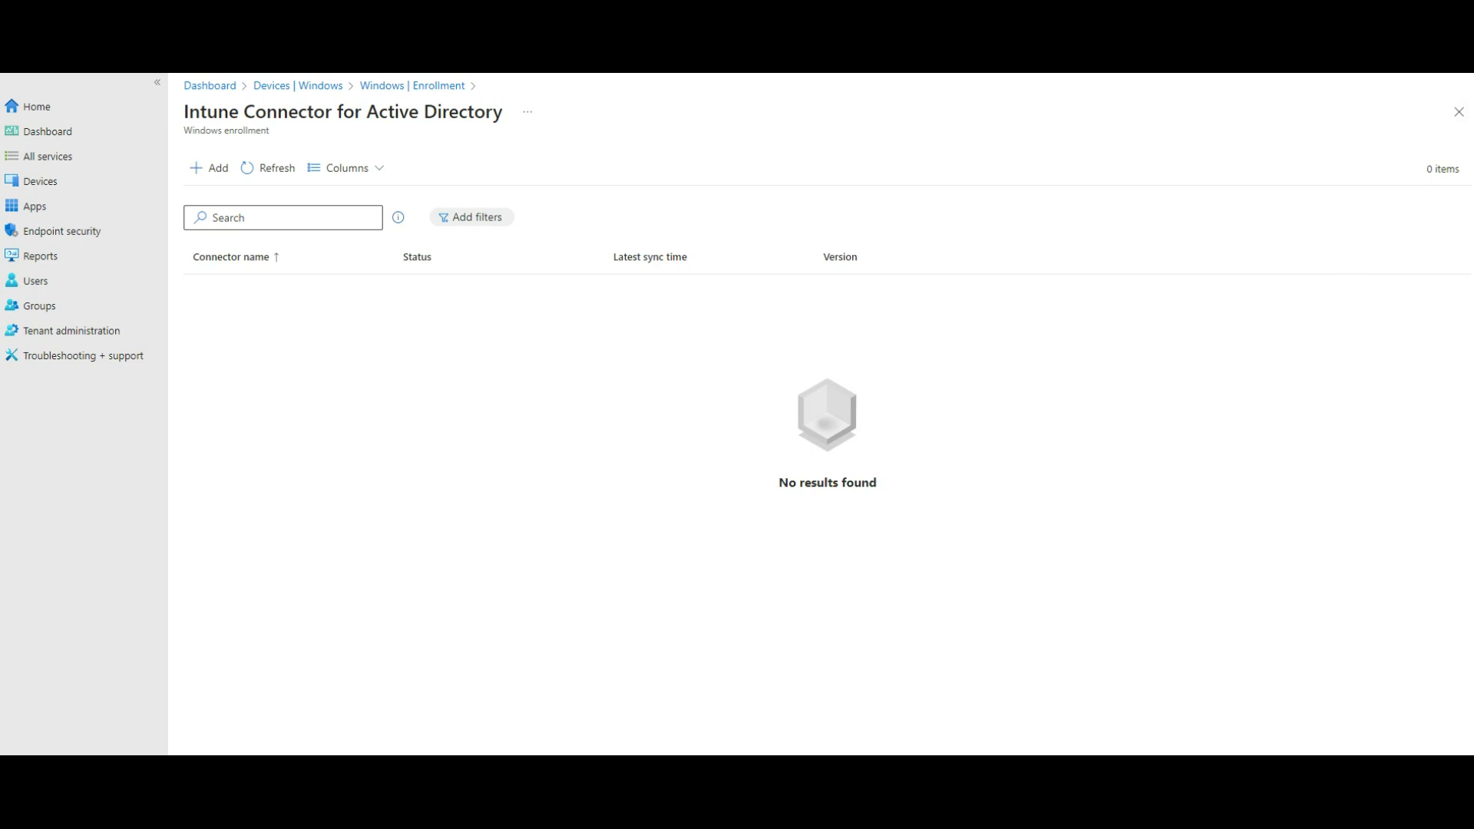
mouse_move(1049, 813)
left_click(1056, 733)
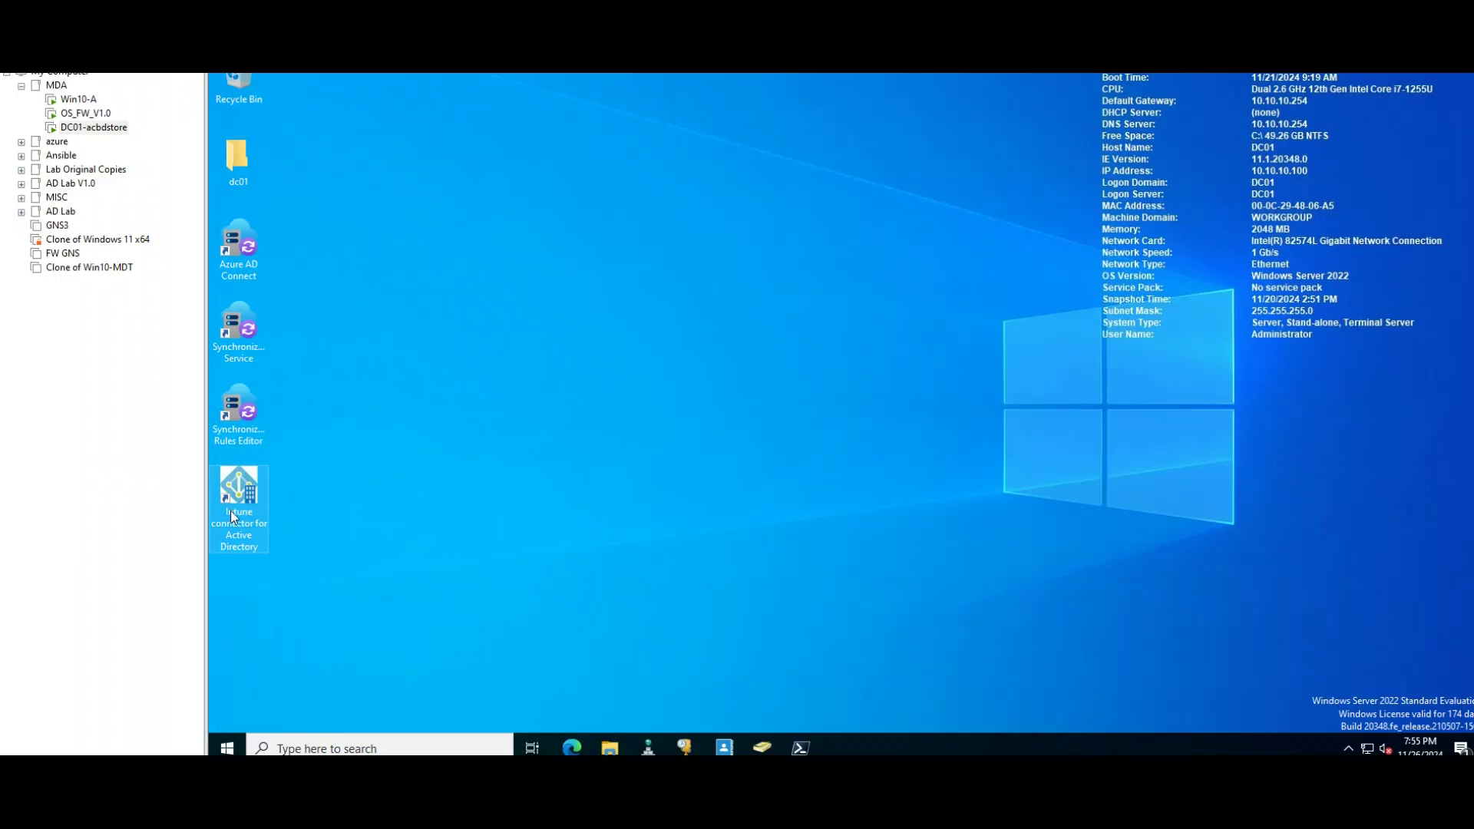
double_click(239, 492)
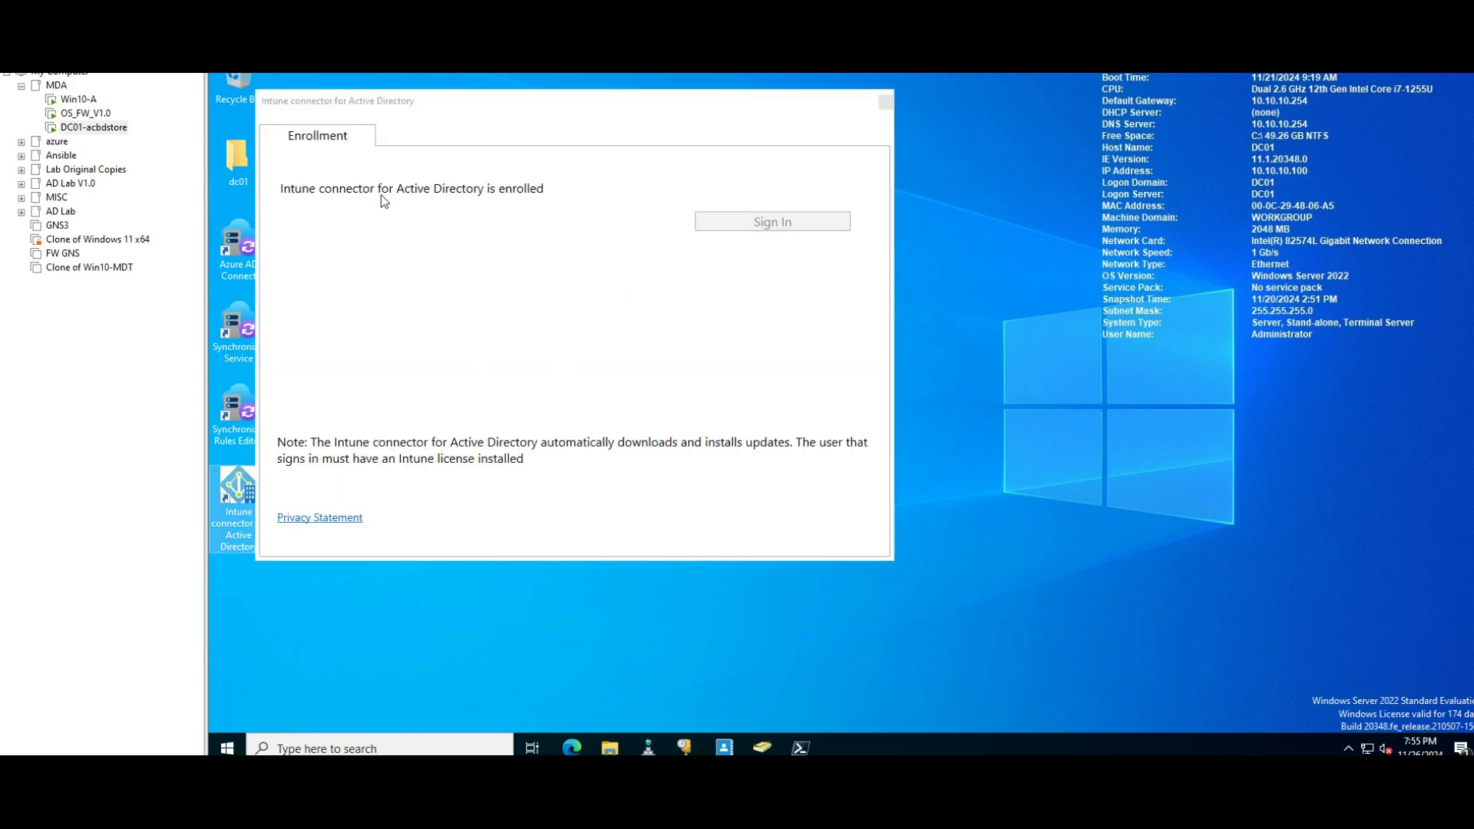
left_click(885, 102)
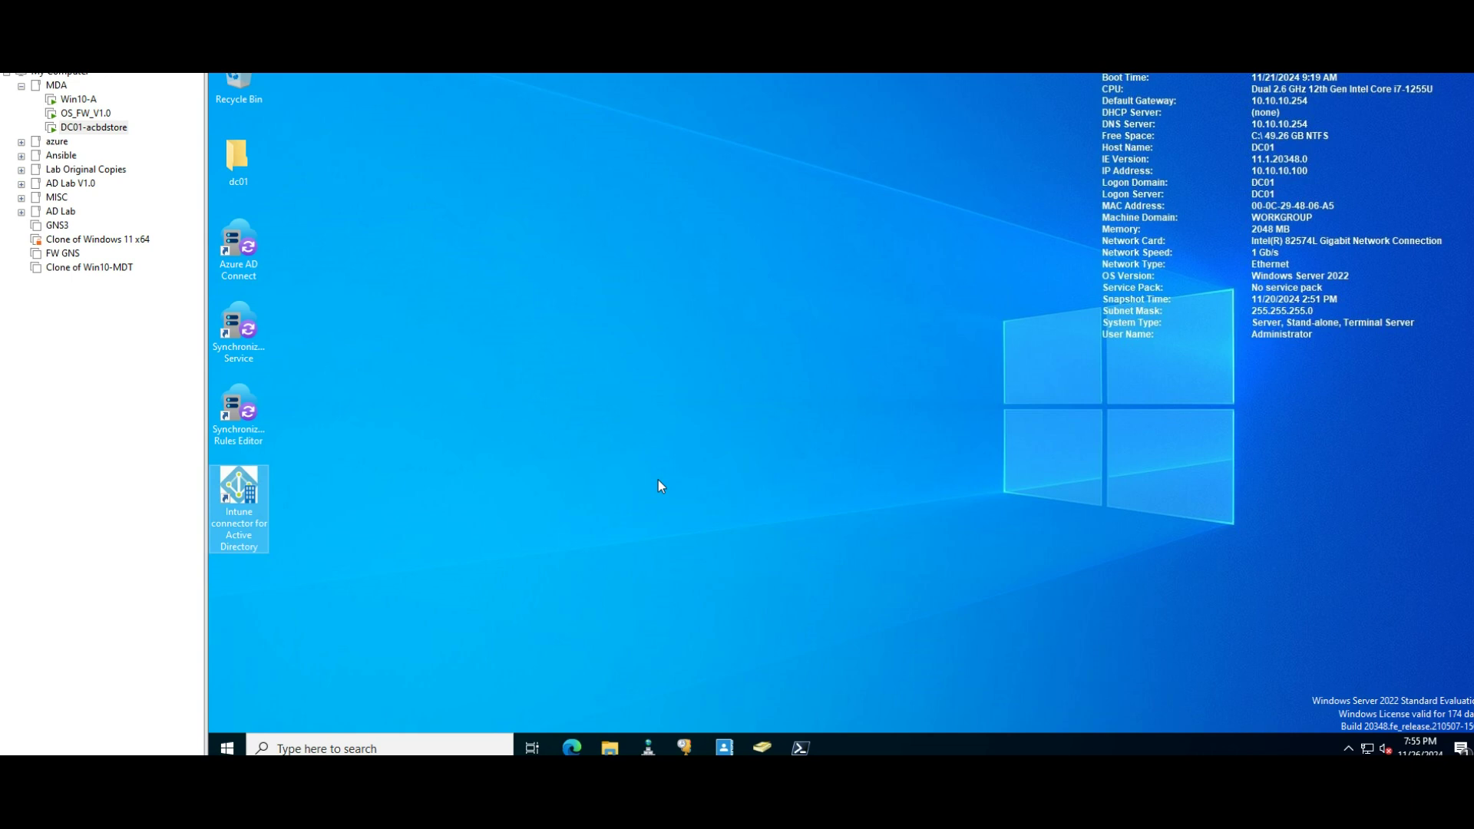